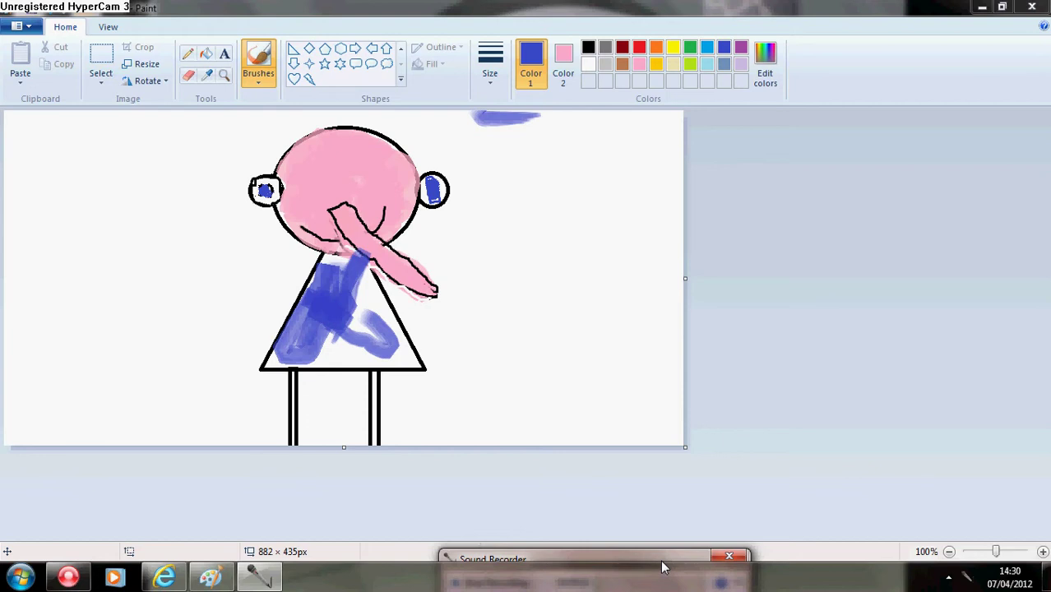
Start a new blank picture, discarding the changes to the current drawing
drag(662, 568, 653, 567)
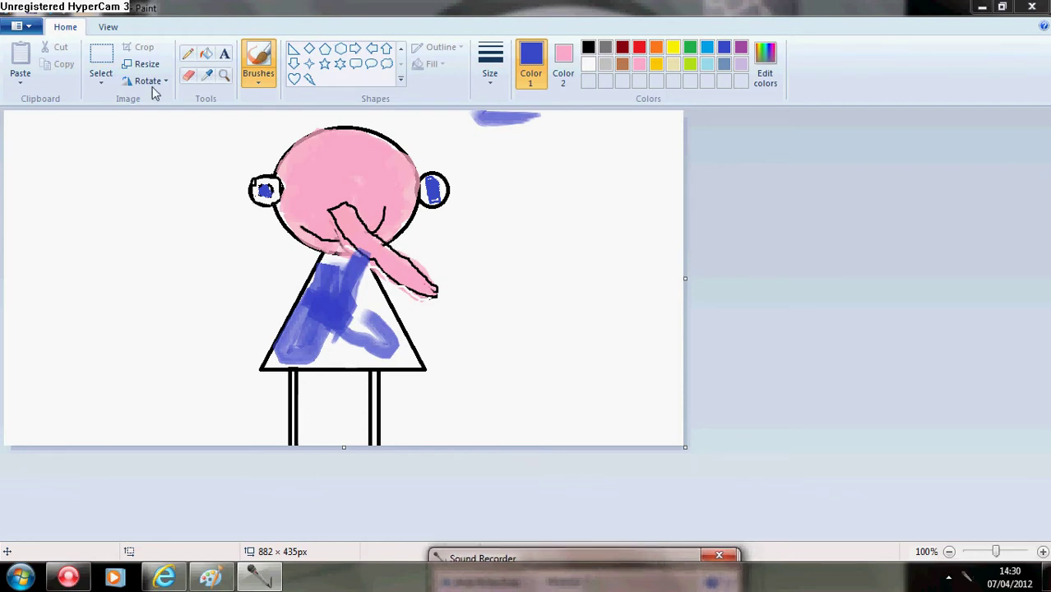
click(20, 26)
click(49, 51)
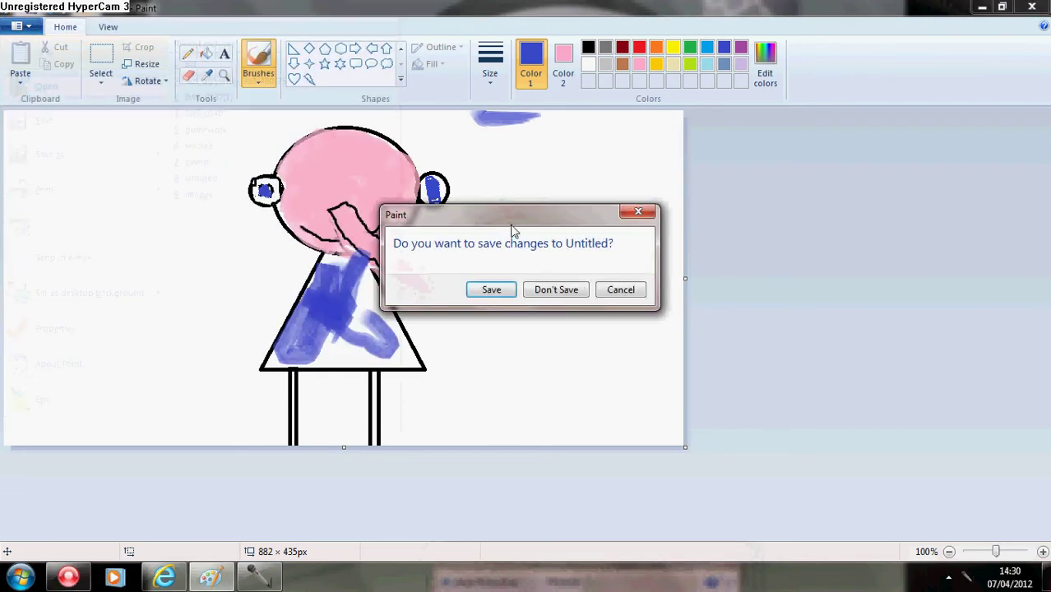
click(550, 287)
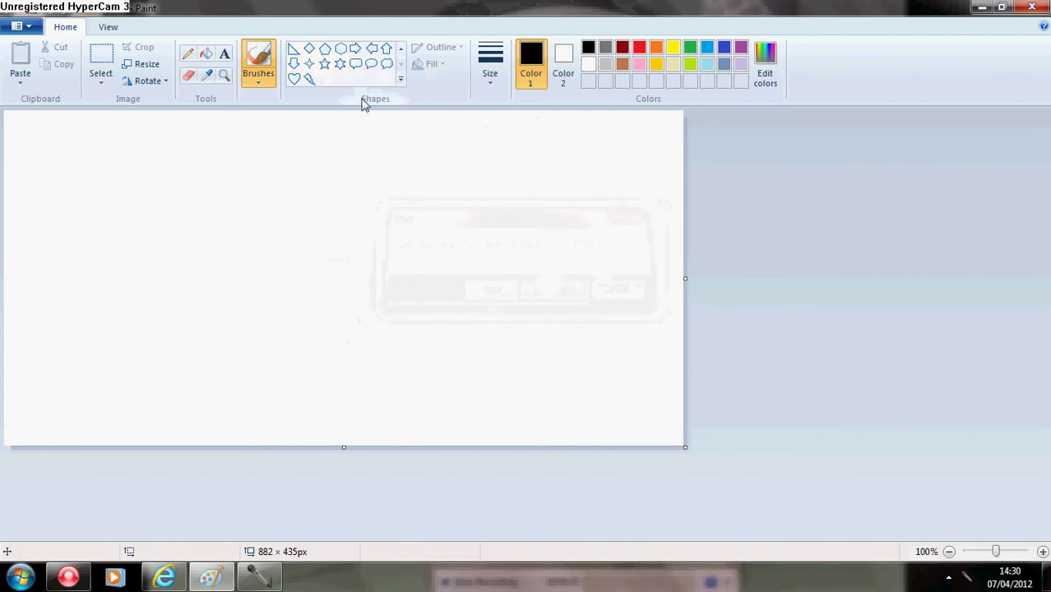
Draw a black triangle about 223 × 197 px for the body and move it down to the lower middle of the canvas
click(402, 52)
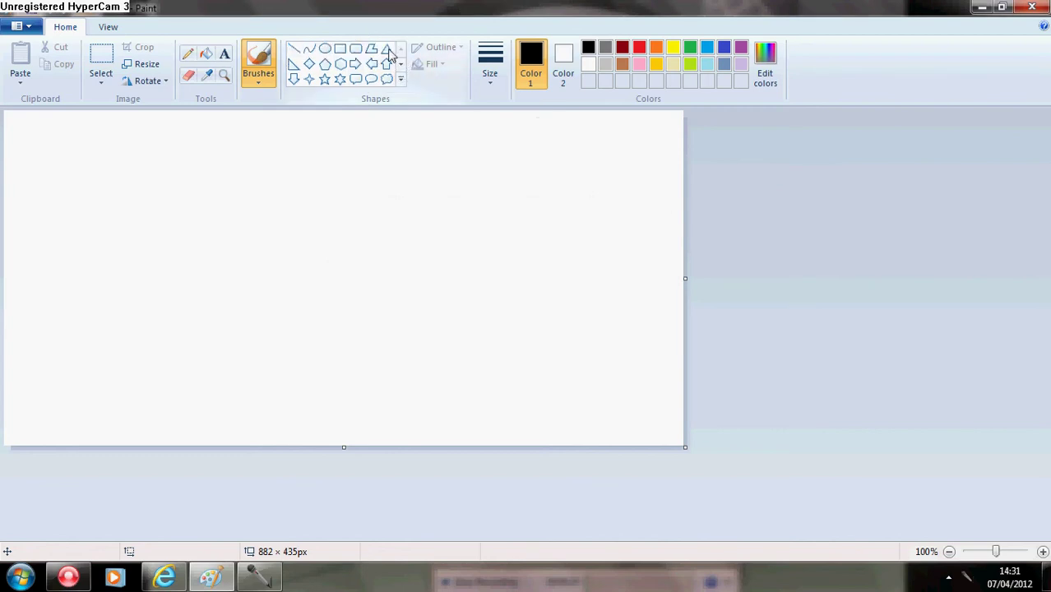
click(386, 52)
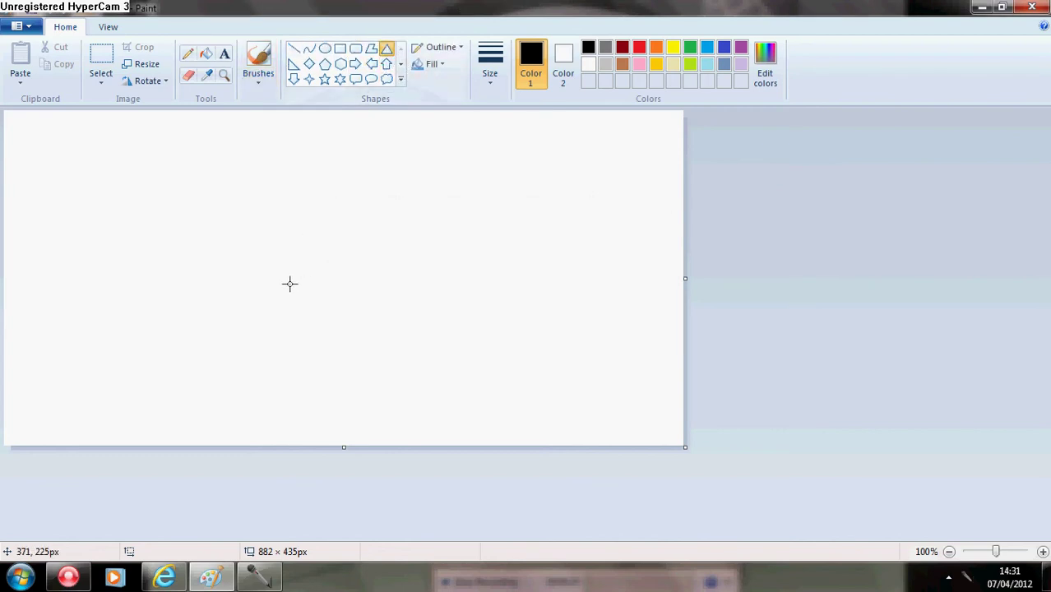
drag(264, 320, 432, 167)
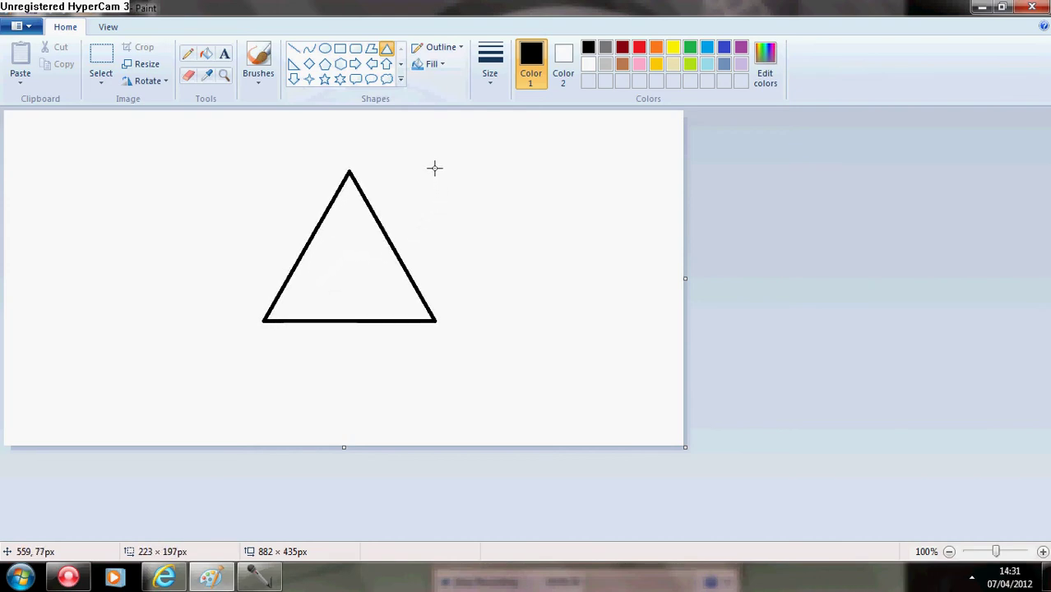
drag(369, 317, 371, 369)
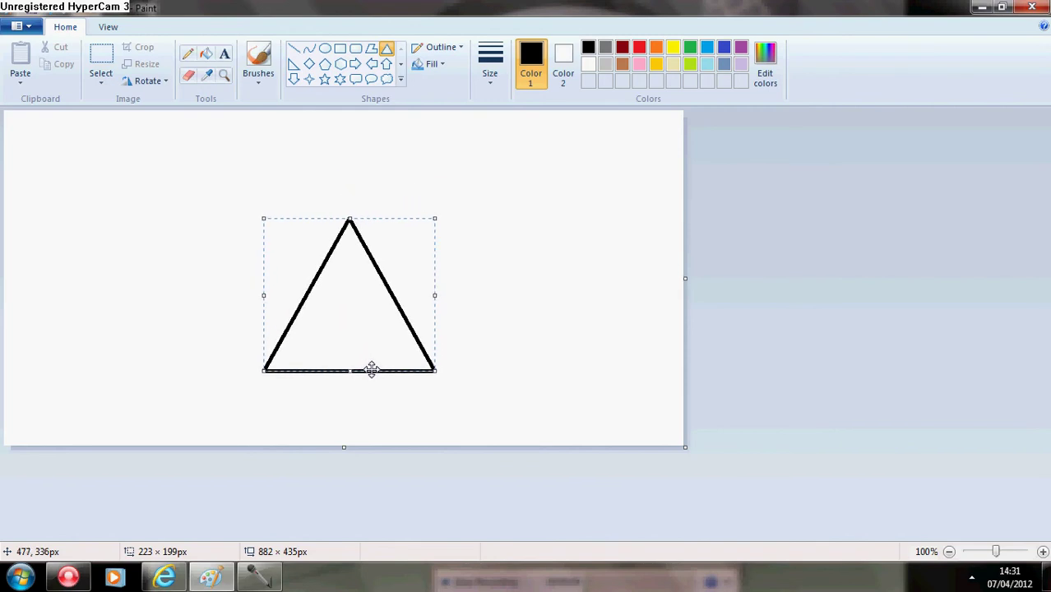
click(835, 276)
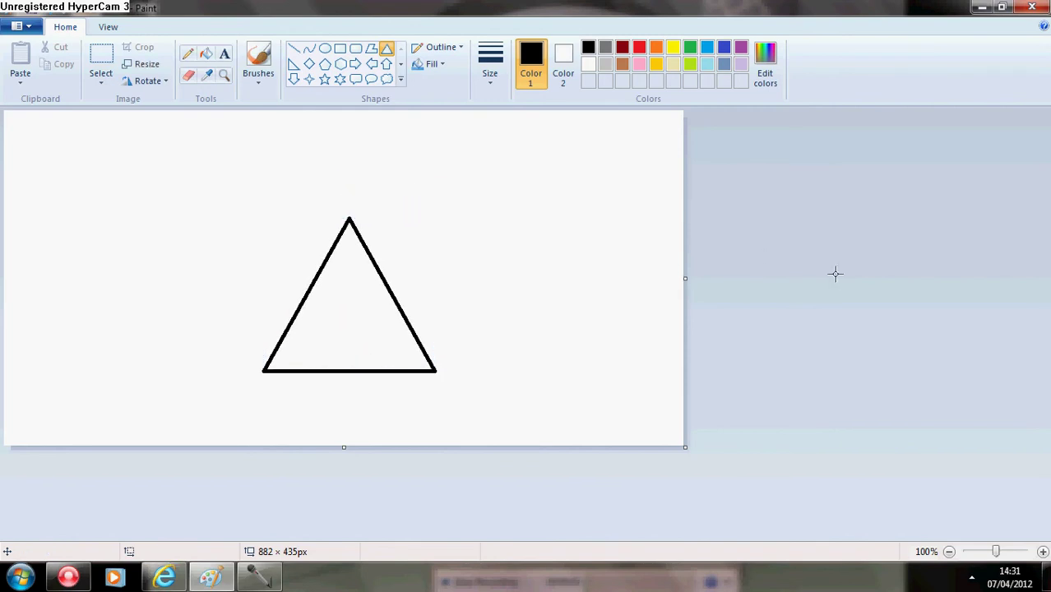
Draw an oval head about 161 × 138 px and place it so its lower edge meets the triangle's tip
click(325, 50)
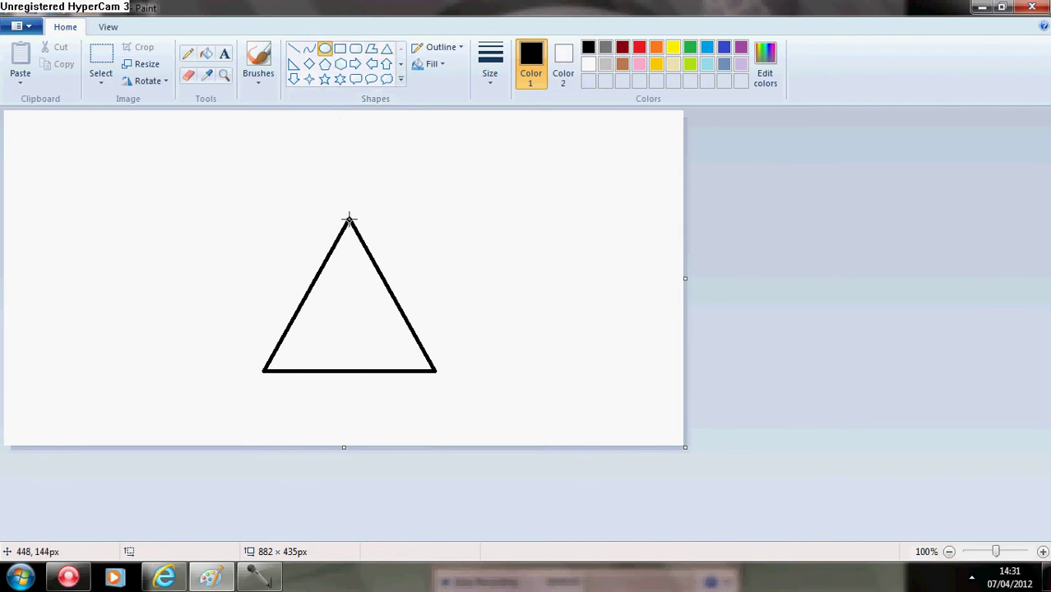
drag(350, 222, 226, 118)
drag(280, 163, 339, 164)
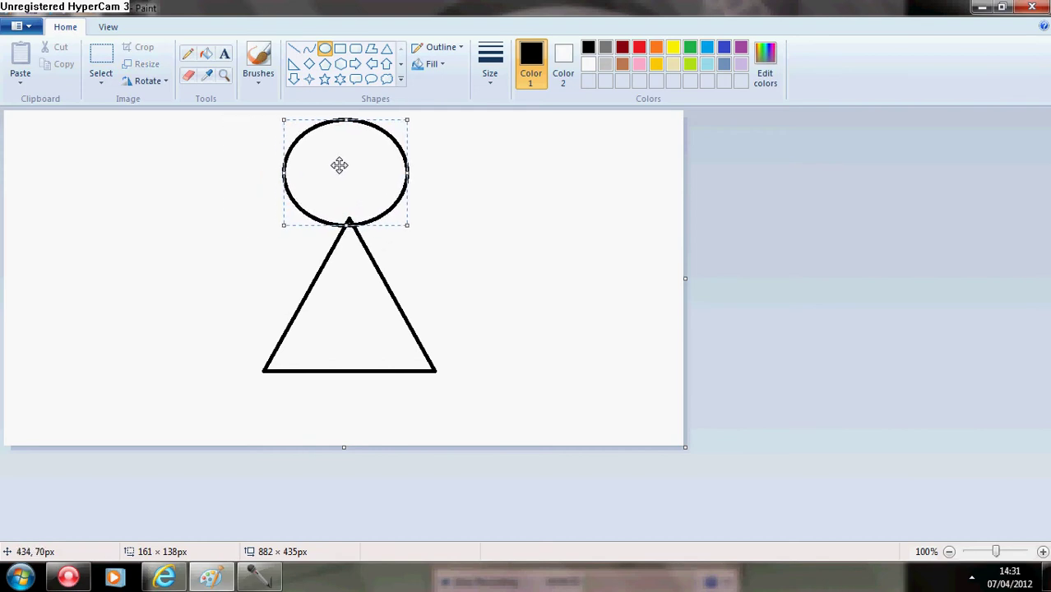
click(837, 225)
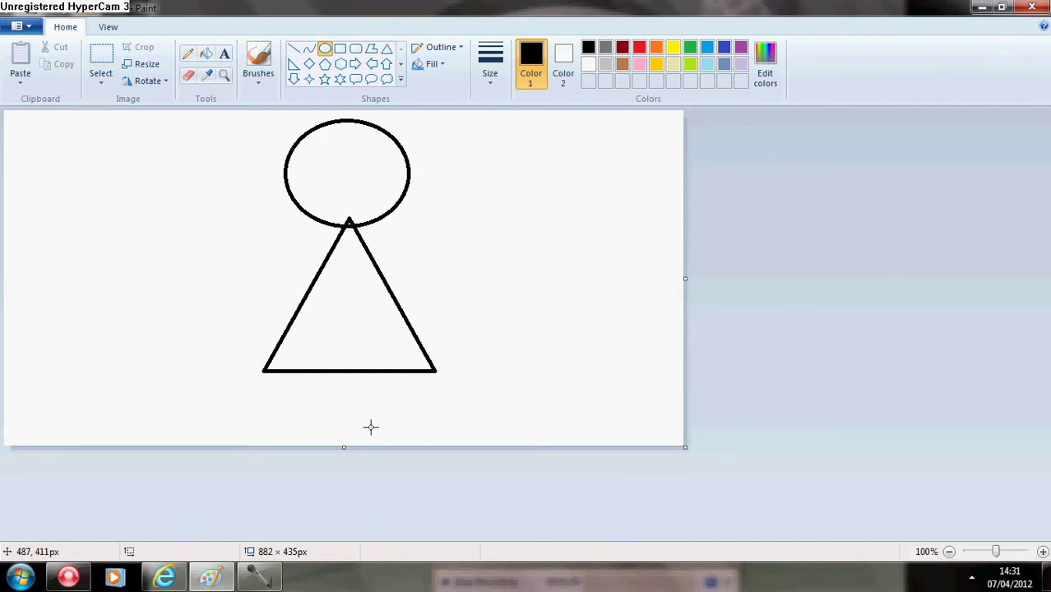
Draw two narrow rectangular legs from the triangle's base past the canvas bottom, widening the first to about 15 px
click(341, 51)
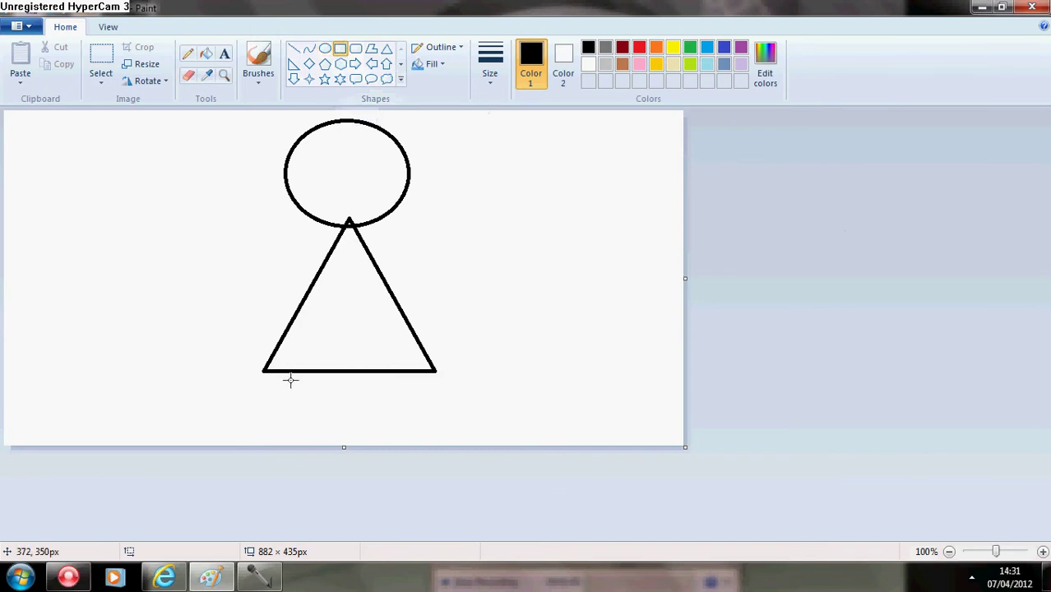
drag(290, 371, 287, 455)
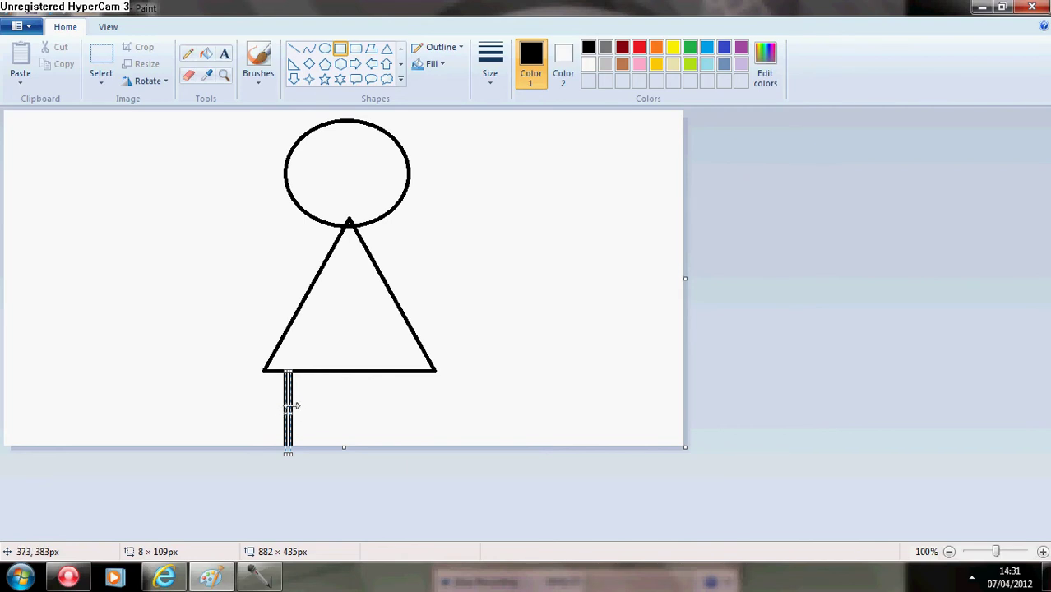
drag(291, 404, 295, 399)
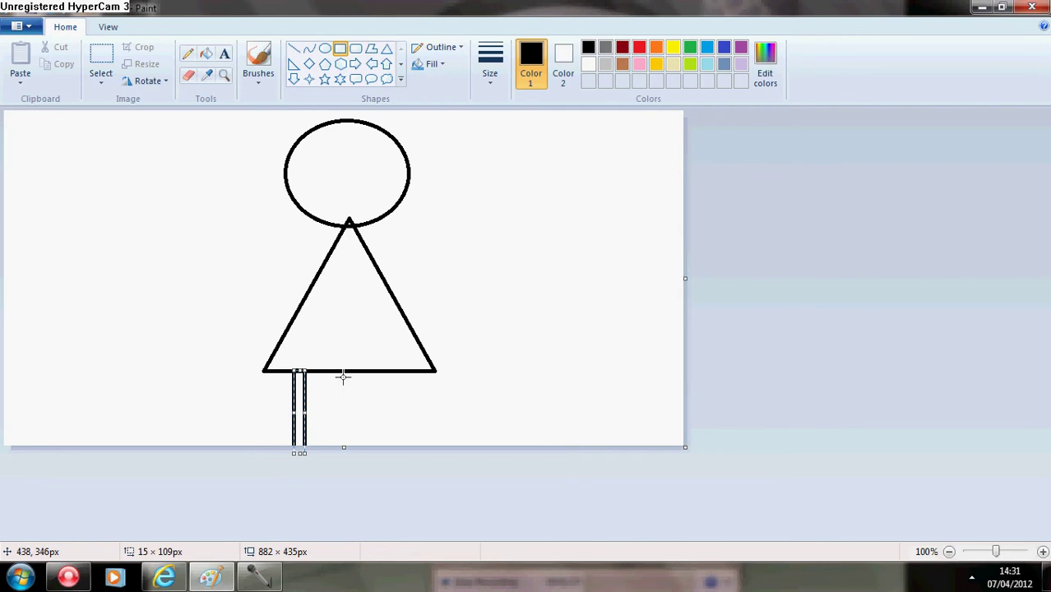
drag(377, 370, 387, 459)
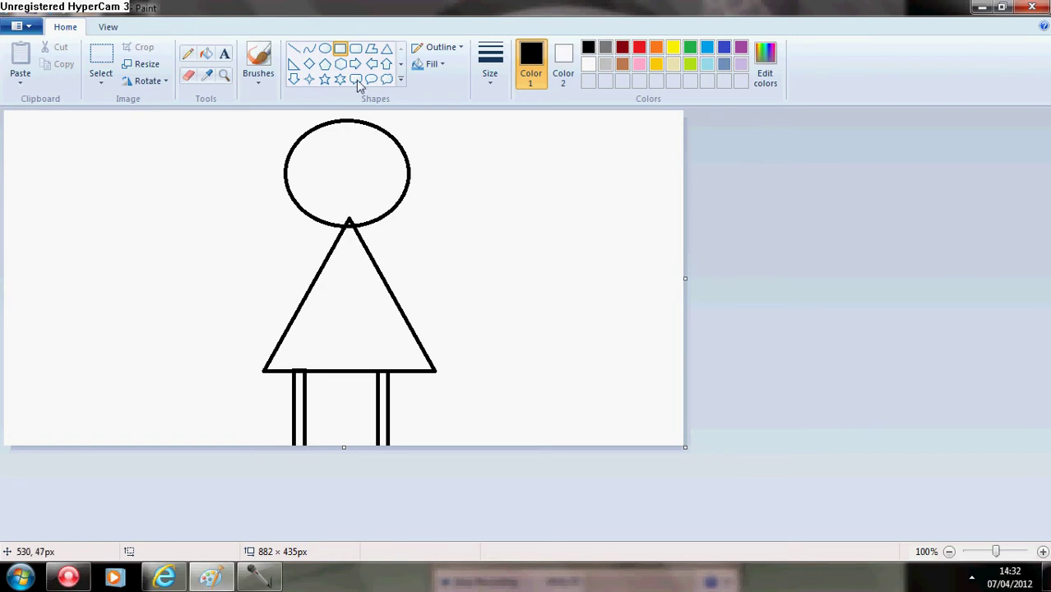
Draw two small circular eyes, about 47 × 43 px and 46 × 47 px, against the right and left sides of the head
click(325, 49)
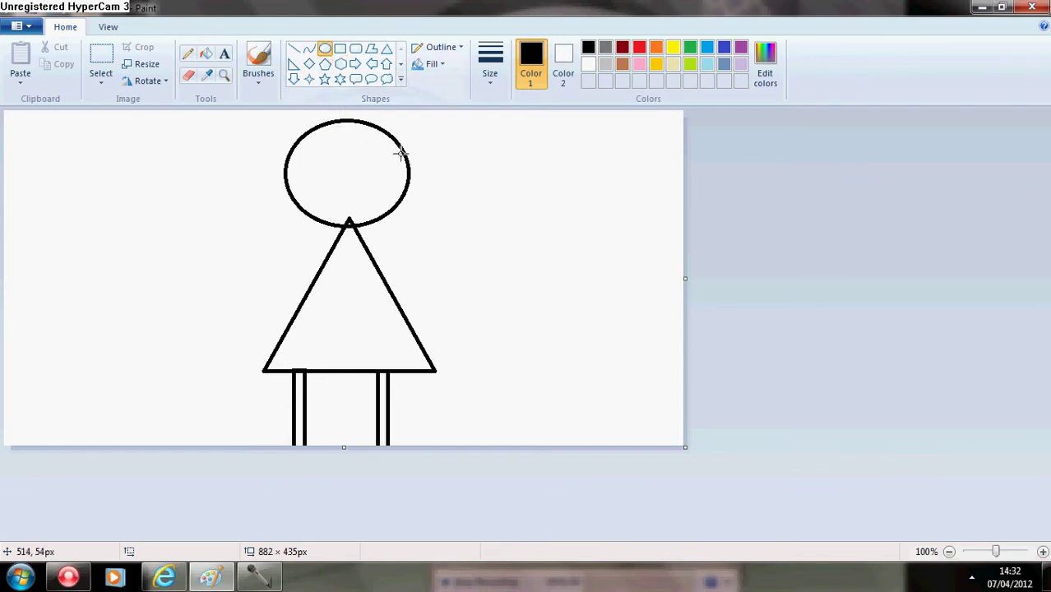
drag(403, 154, 441, 190)
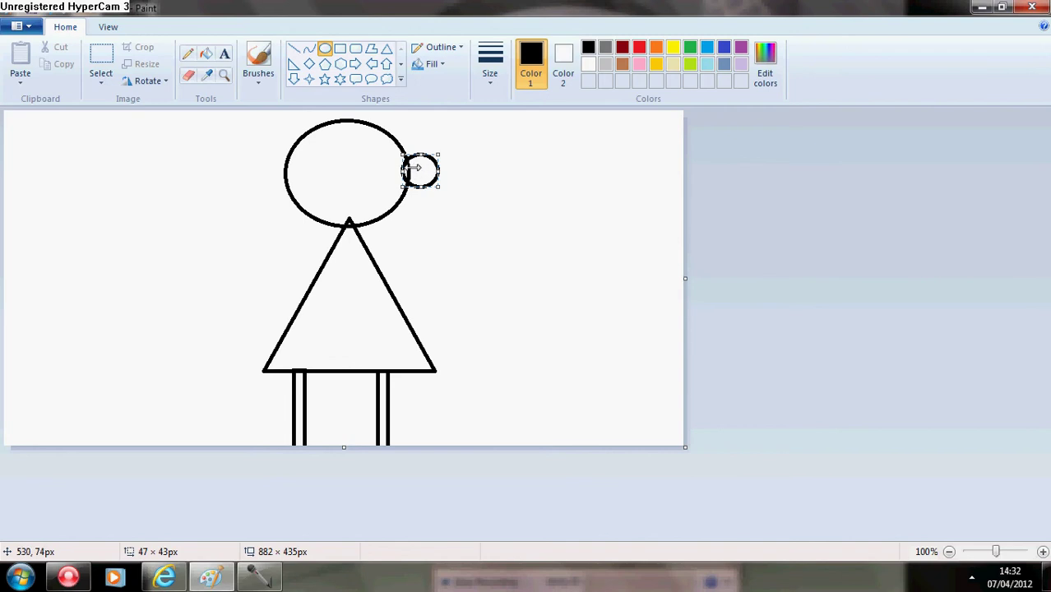
drag(417, 167, 420, 171)
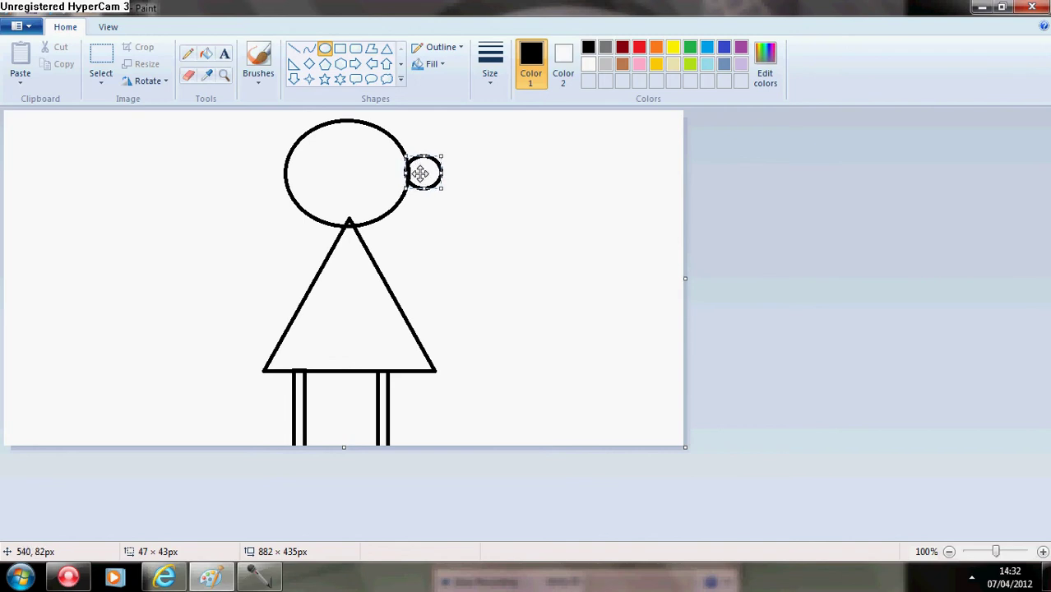
click(755, 129)
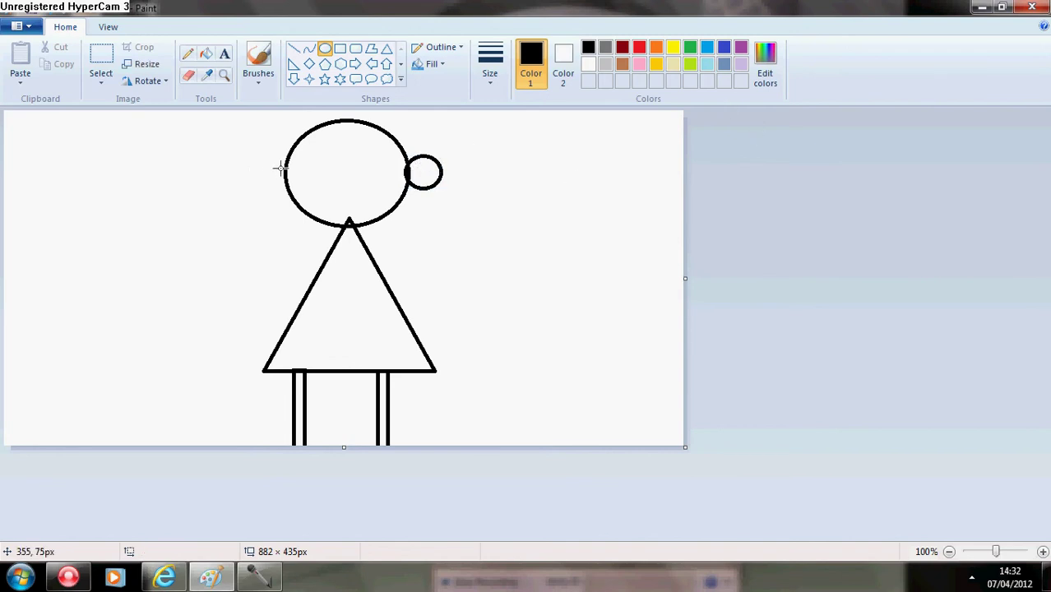
drag(288, 156, 250, 195)
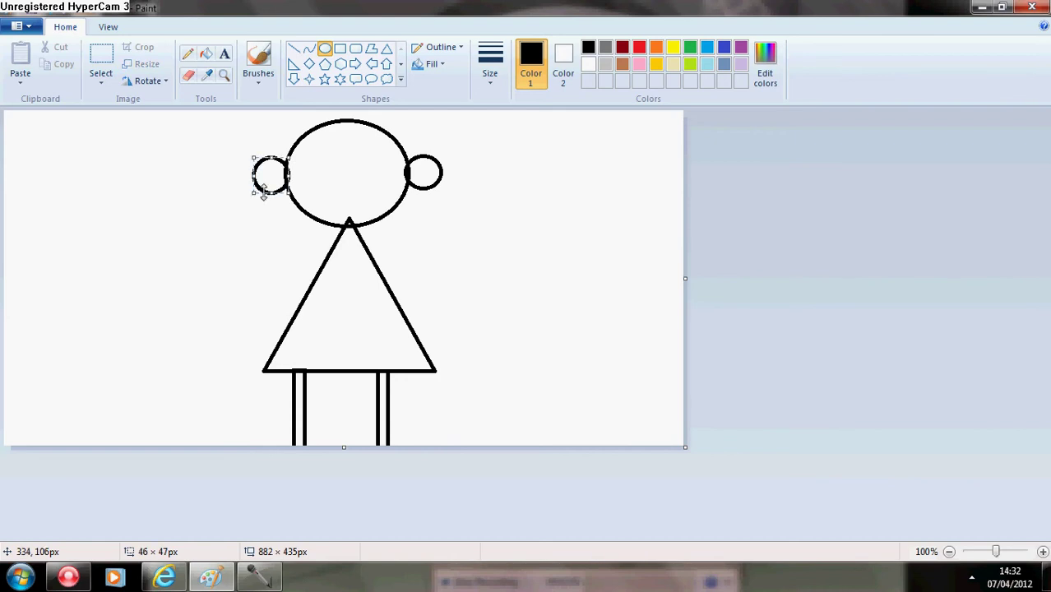
click(773, 317)
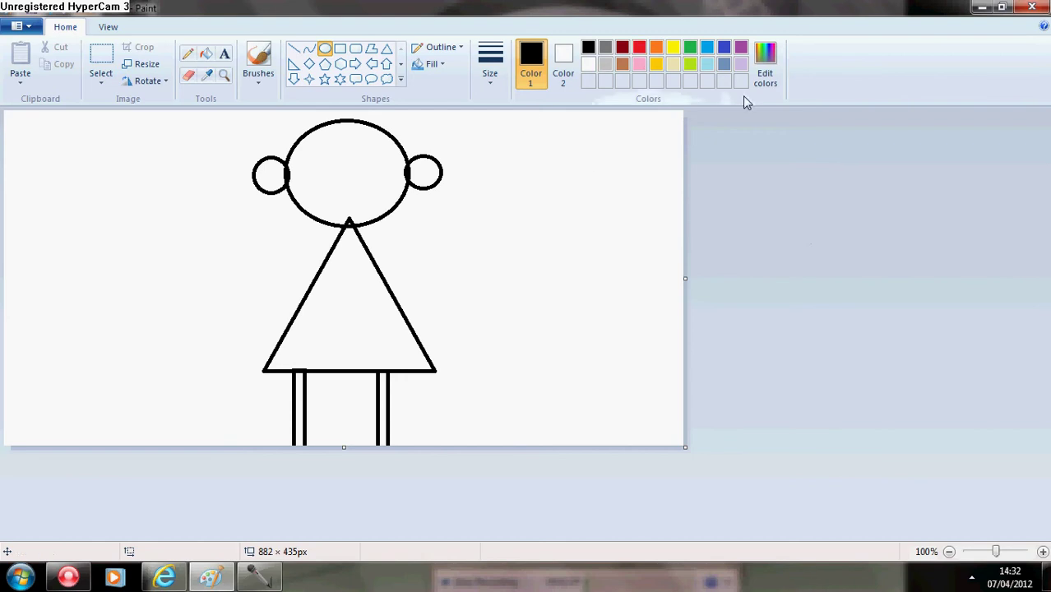
click(400, 81)
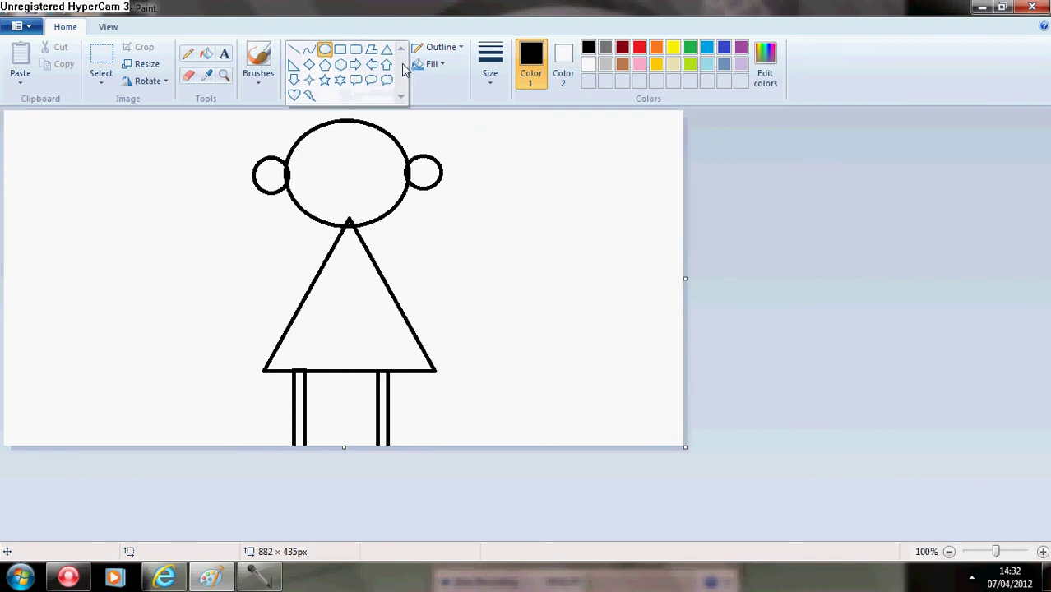
click(274, 101)
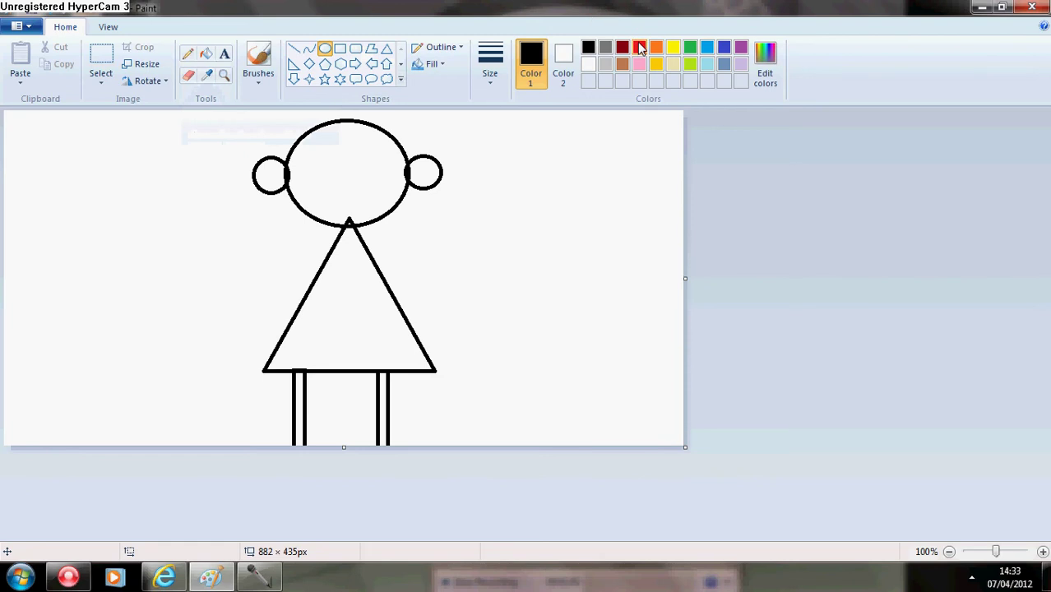
Paint a light pink patch in the upper middle of the head with the Marker brush
click(642, 67)
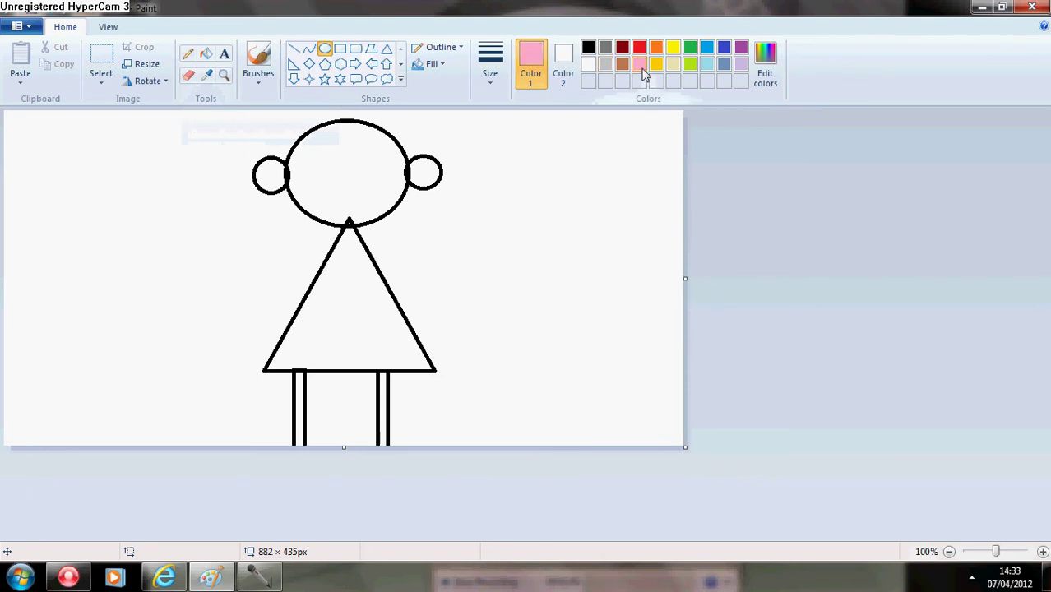
click(258, 80)
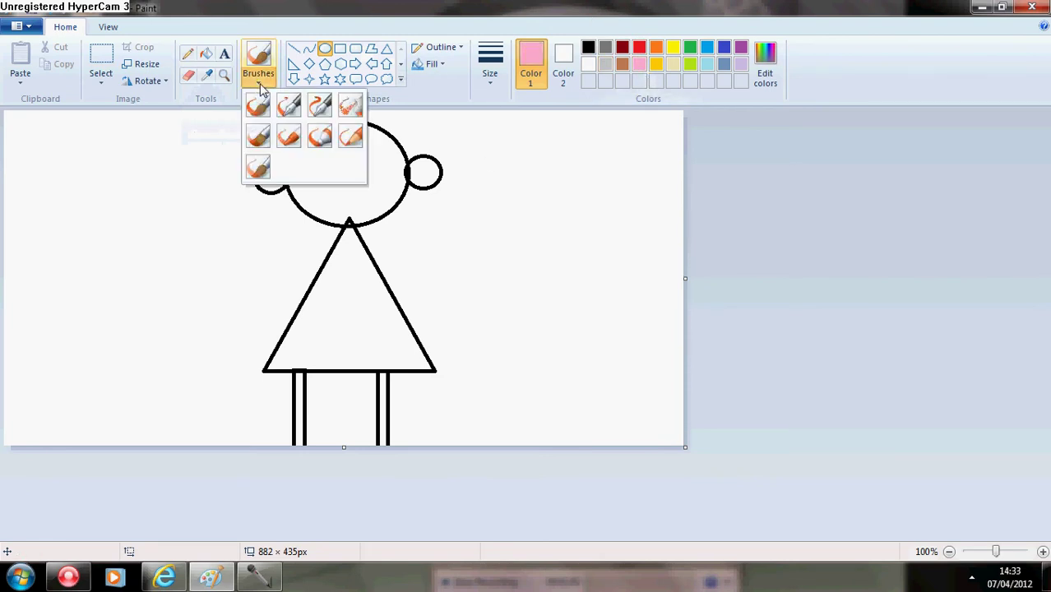
click(319, 136)
mouse_move(327, 150)
mouse_down()
mouse_move(344, 170)
mouse_move(337, 181)
mouse_move(354, 156)
mouse_move(338, 139)
mouse_move(334, 148)
mouse_up()
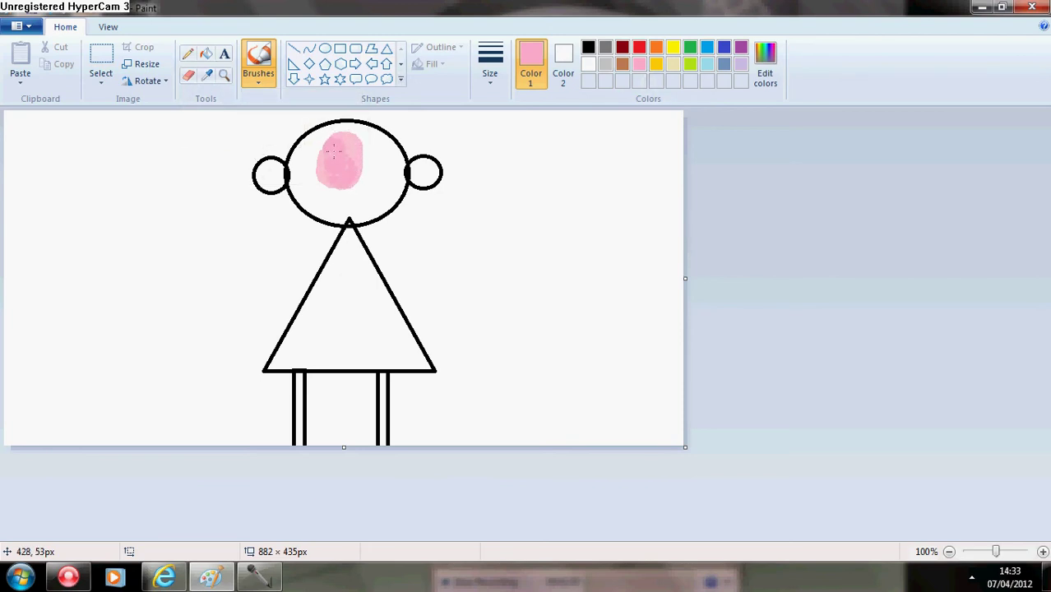
Color the whole head light pink with the Crayon brush, undoing the first stroke that runs outside the outline
click(259, 80)
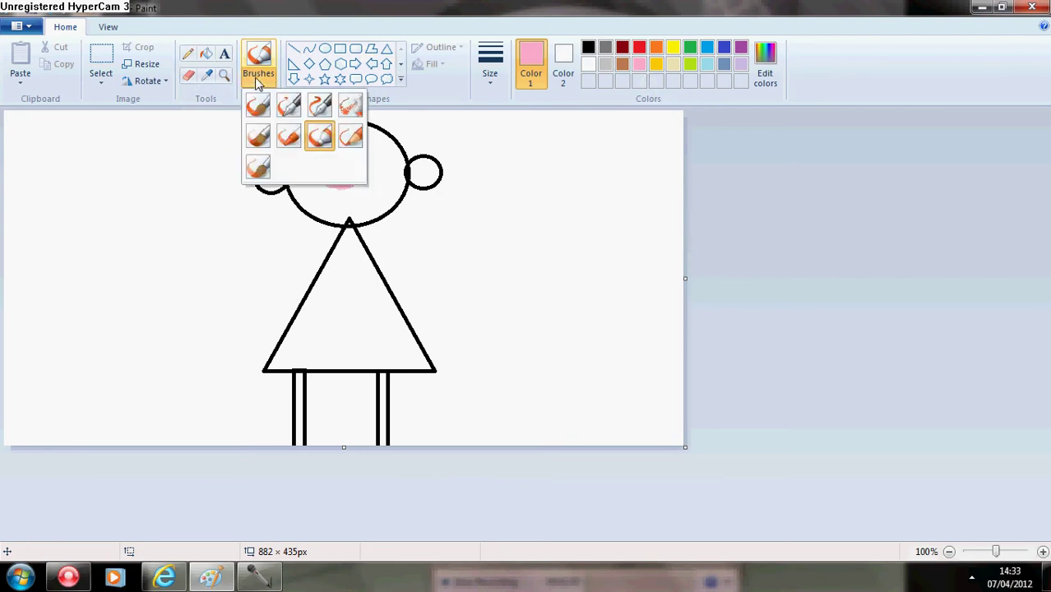
click(287, 136)
mouse_move(316, 164)
mouse_down()
mouse_move(365, 180)
mouse_move(372, 155)
mouse_move(317, 146)
mouse_move(313, 192)
mouse_move(349, 206)
mouse_move(378, 184)
mouse_move(313, 150)
mouse_move(301, 173)
mouse_move(335, 195)
mouse_move(391, 164)
mouse_move(385, 144)
mouse_move(358, 131)
mouse_move(329, 140)
mouse_move(347, 251)
mouse_up()
key(ctrl+z)
mouse_move(387, 189)
mouse_down()
mouse_move(362, 206)
mouse_move(387, 189)
mouse_move(398, 157)
mouse_move(396, 181)
mouse_move(362, 210)
mouse_move(310, 179)
mouse_up()
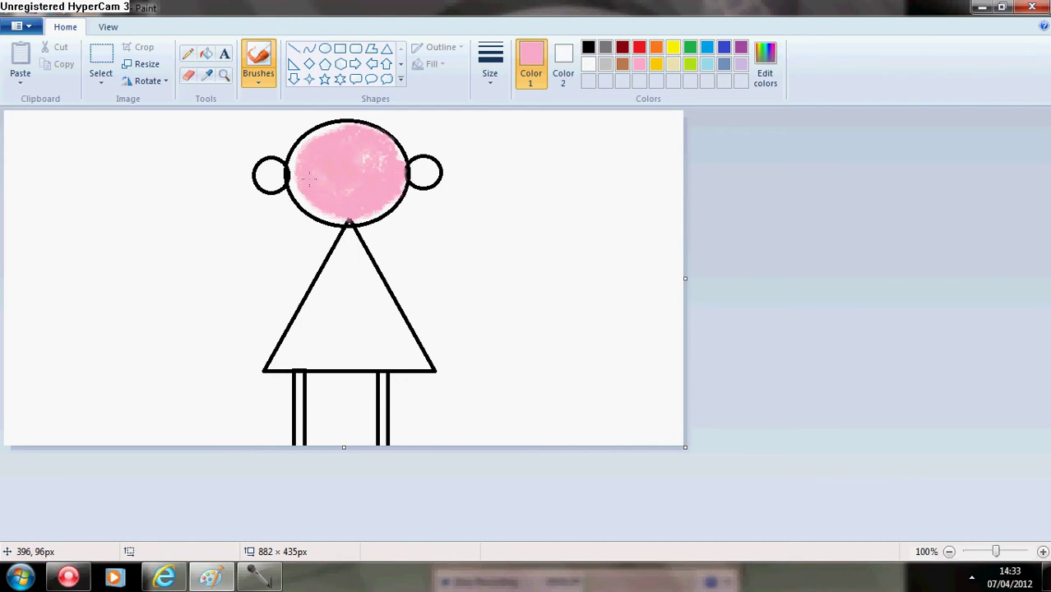
mouse_move(335, 134)
mouse_down()
mouse_move(296, 160)
mouse_move(295, 187)
mouse_move(316, 201)
mouse_up()
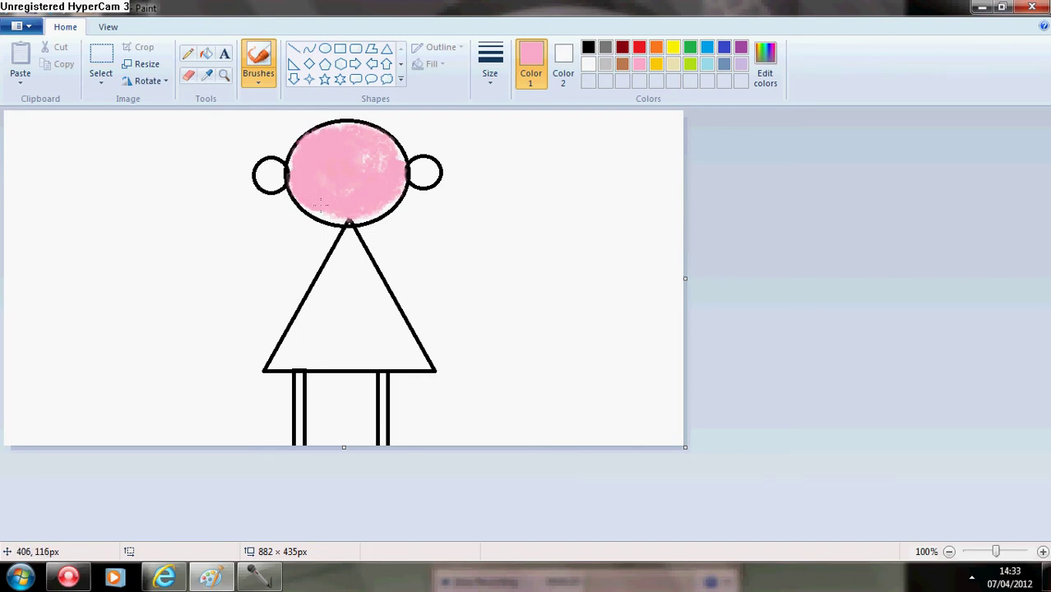
drag(378, 186, 357, 173)
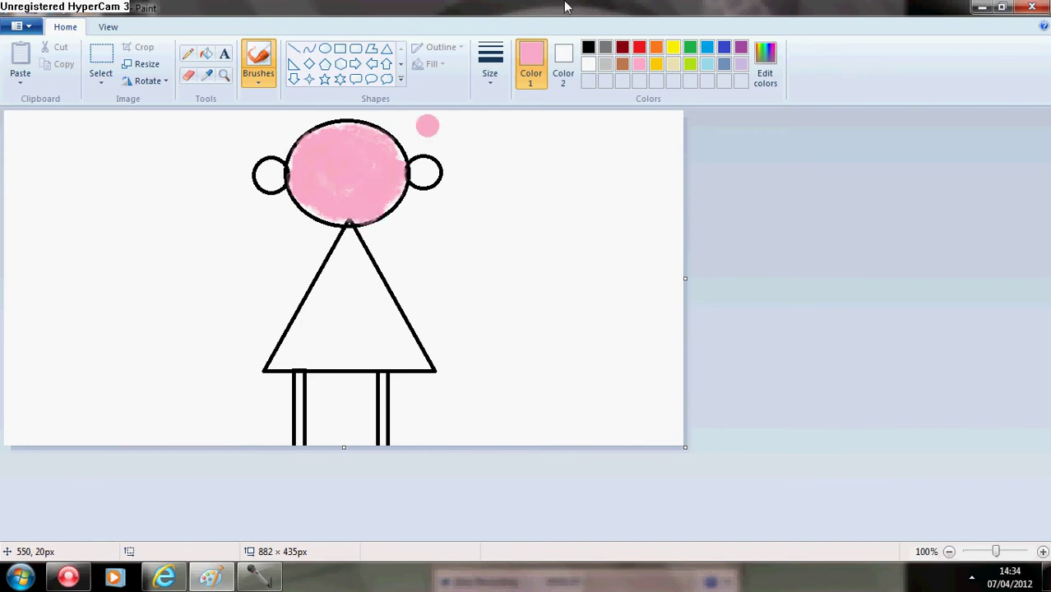
Color the triangular body black with the Crayon brush, checking the Bin Weevils character in the browser as reference
click(588, 47)
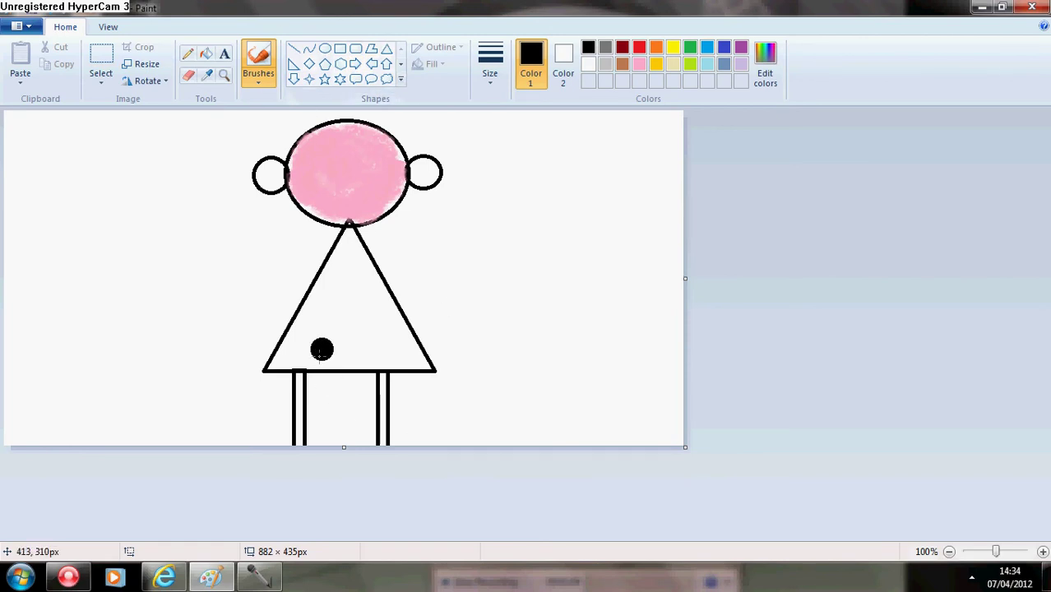
mouse_move(318, 352)
mouse_down()
mouse_move(348, 239)
mouse_move(378, 331)
mouse_move(321, 342)
mouse_move(372, 268)
mouse_move(353, 328)
mouse_move(330, 300)
mouse_move(335, 268)
mouse_move(285, 357)
mouse_move(347, 350)
mouse_up()
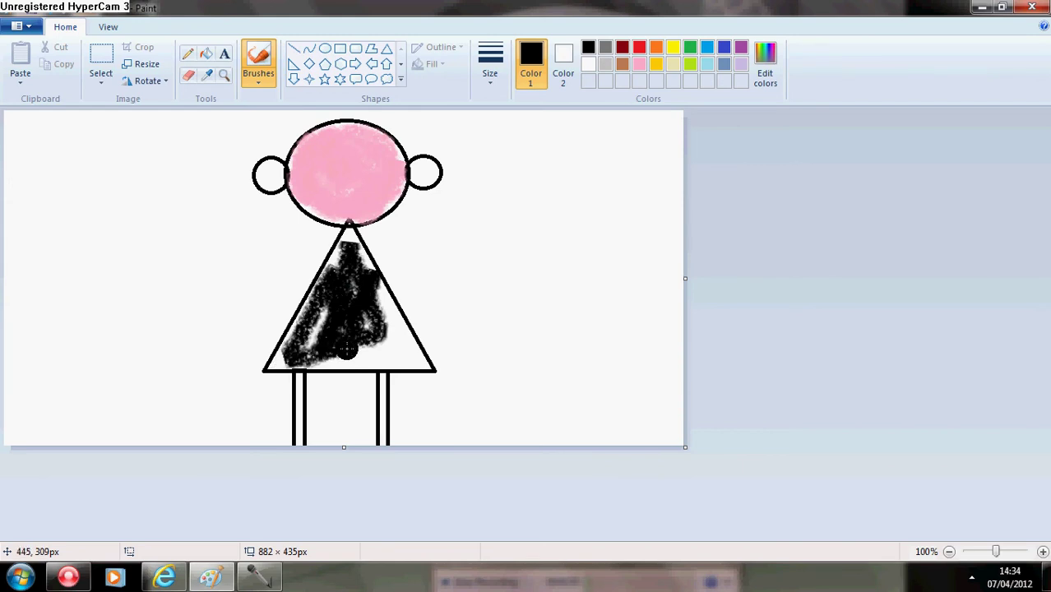
click(164, 576)
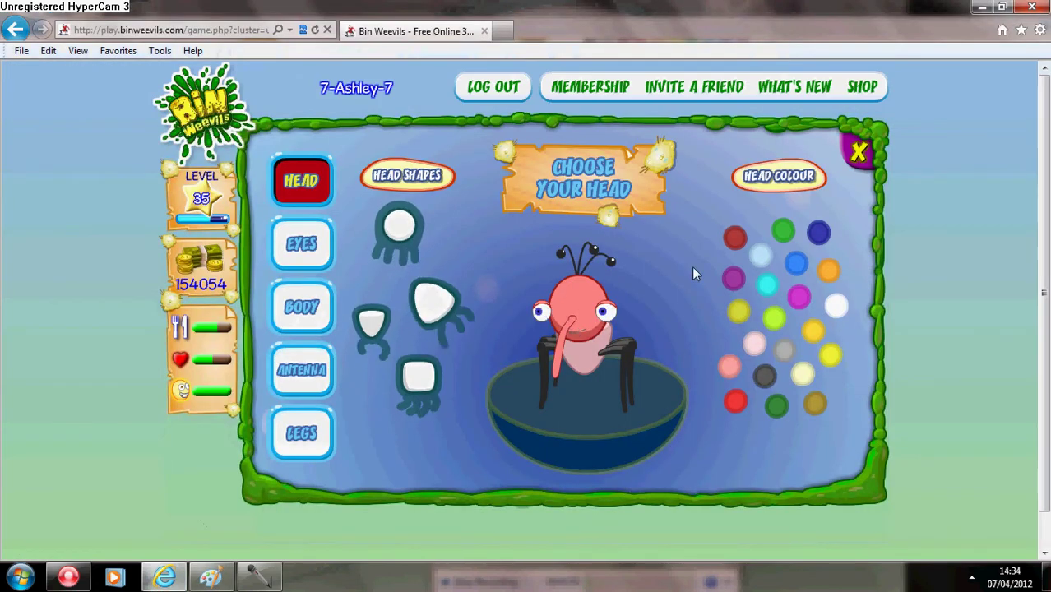
key(alt+Tab)
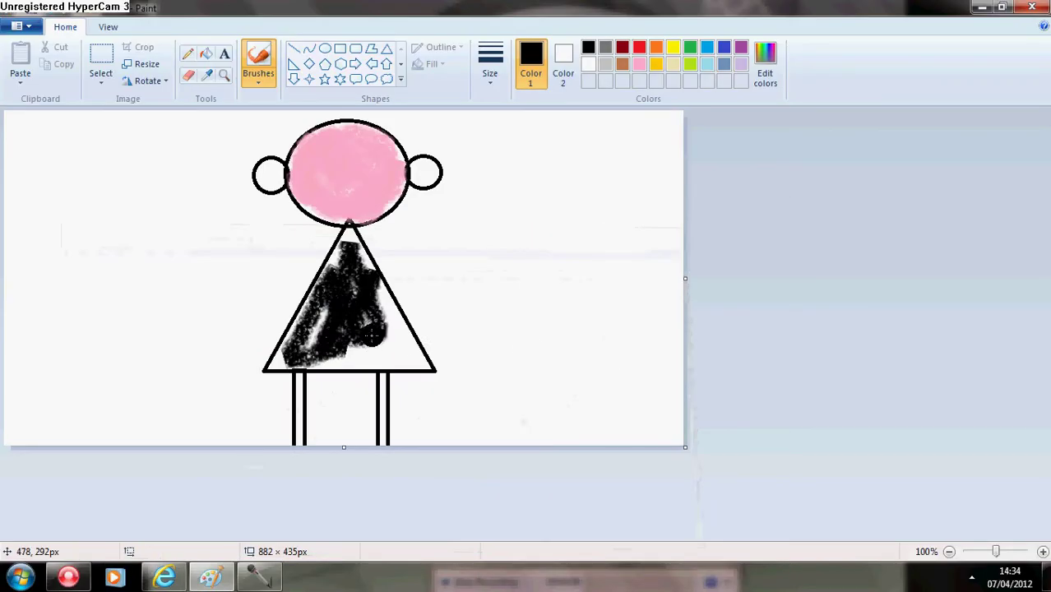
mouse_move(372, 335)
mouse_down()
mouse_move(370, 347)
mouse_move(275, 363)
mouse_move(336, 315)
mouse_move(345, 238)
mouse_move(330, 277)
mouse_move(406, 368)
mouse_move(414, 362)
mouse_move(347, 244)
mouse_move(348, 224)
mouse_move(374, 347)
mouse_move(269, 360)
mouse_move(327, 276)
mouse_move(344, 325)
mouse_move(374, 355)
mouse_move(409, 356)
mouse_move(412, 370)
mouse_move(374, 328)
mouse_move(408, 365)
mouse_move(340, 222)
mouse_move(349, 299)
mouse_move(354, 211)
mouse_move(351, 238)
mouse_up()
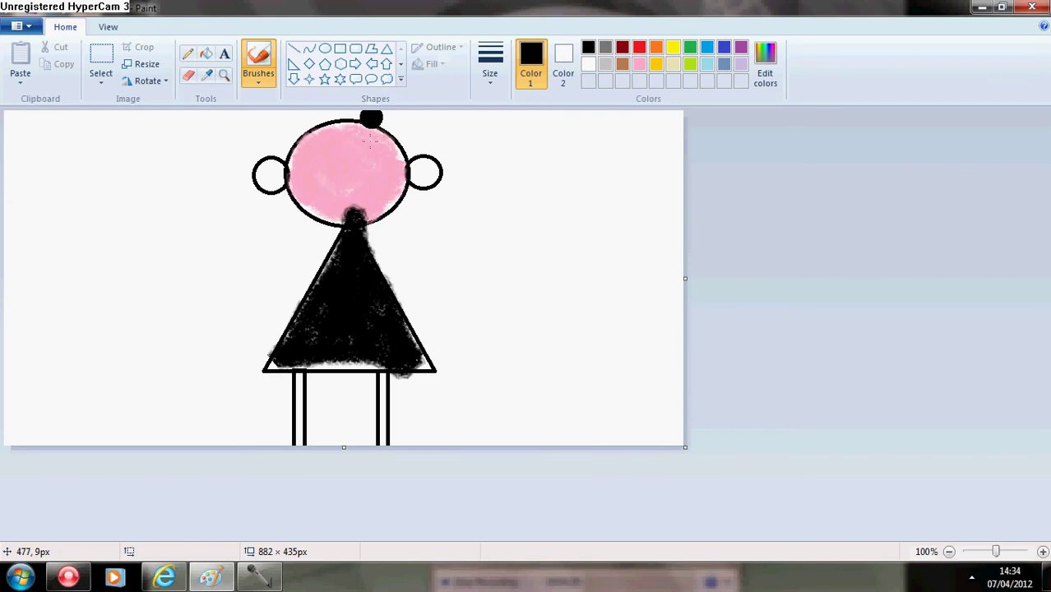
Cover the black smudge at the base of the head with light pink using the Crayon brush, undoing a stray mark
click(639, 65)
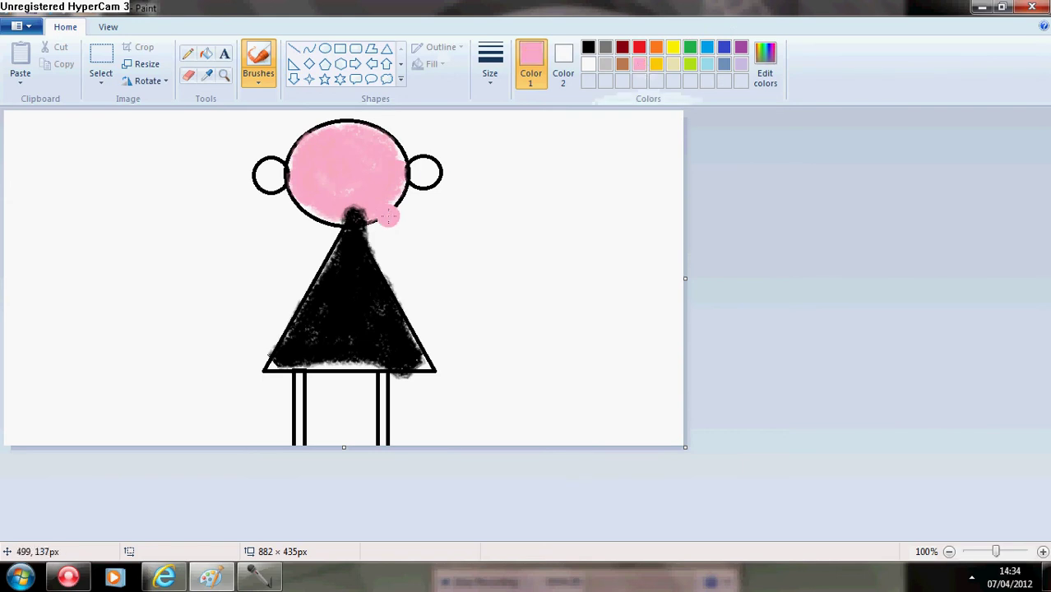
mouse_move(352, 198)
mouse_down()
mouse_move(336, 206)
mouse_move(364, 200)
mouse_up()
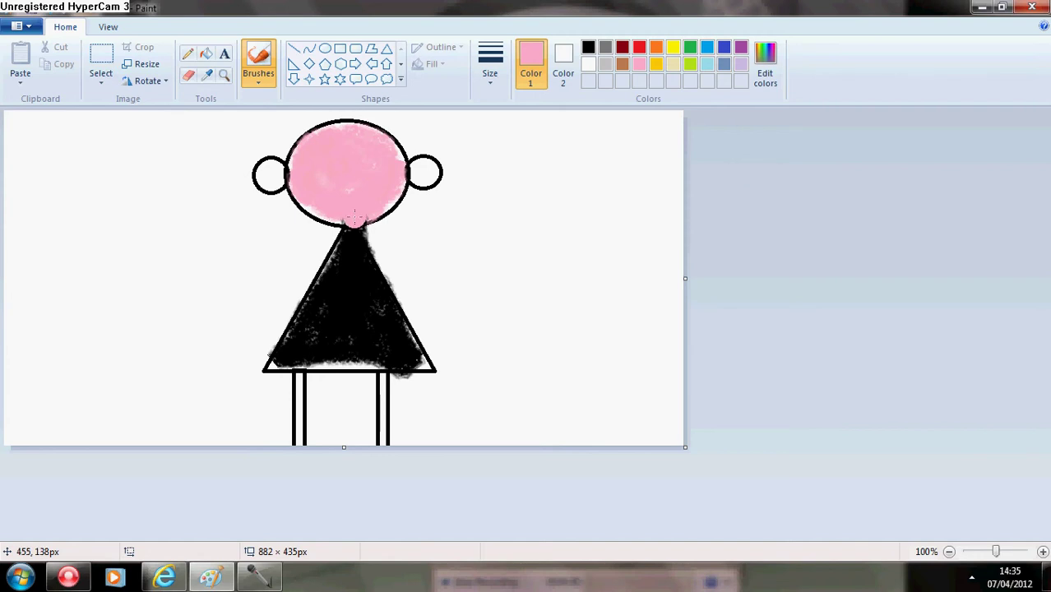
drag(362, 217, 348, 221)
click(411, 140)
key(ctrl+z)
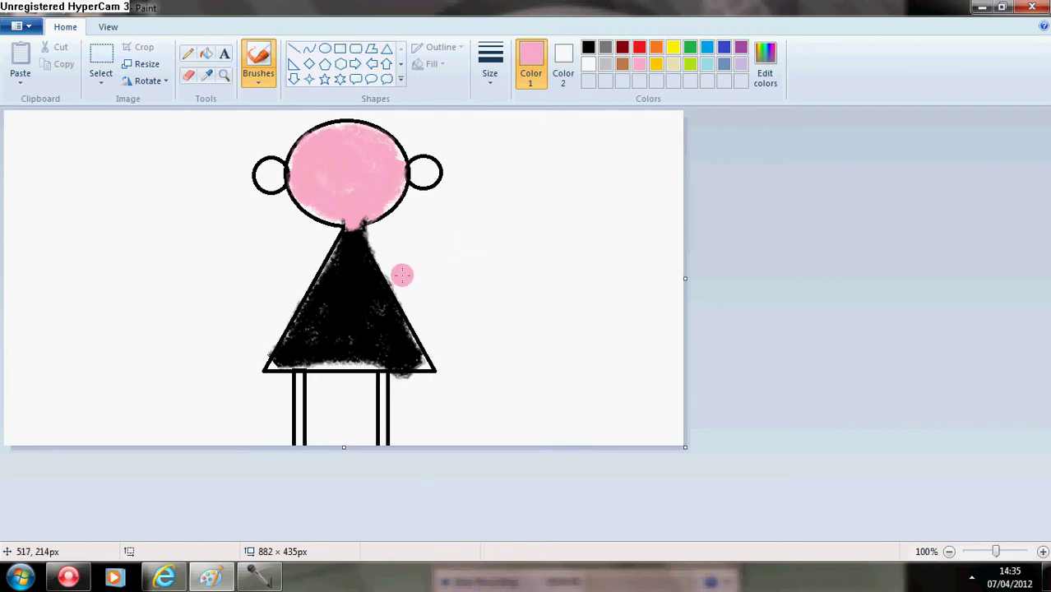
Try to paint the right eye white with the Crayon brush
click(563, 62)
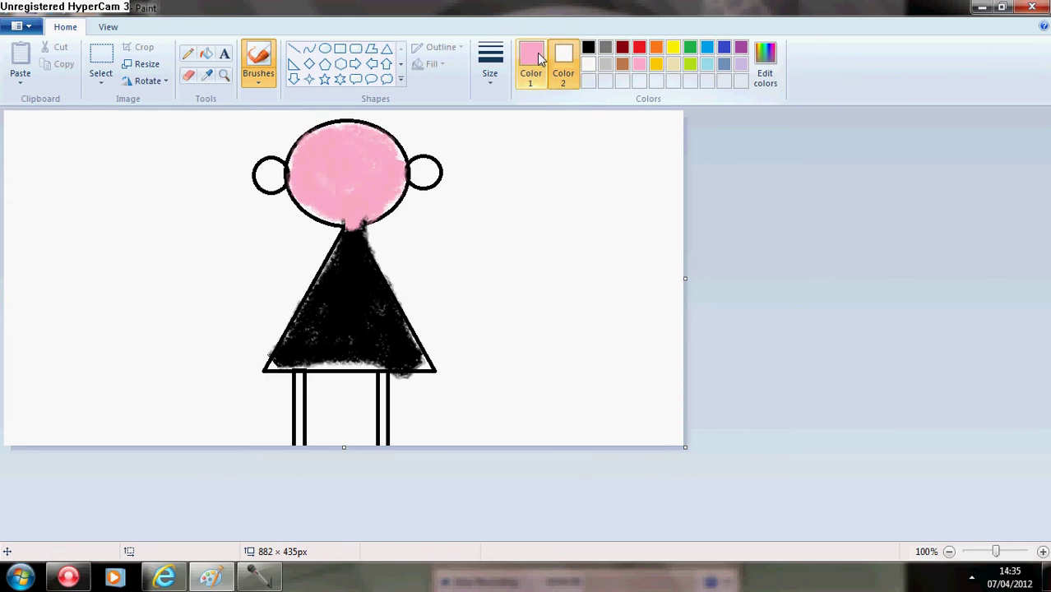
click(540, 59)
click(588, 66)
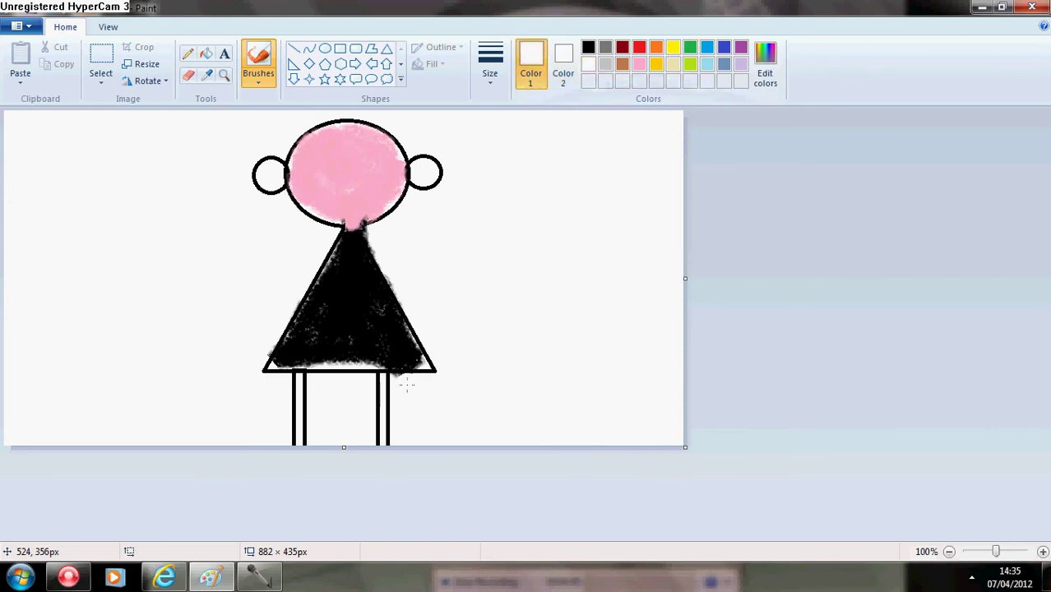
drag(448, 187, 421, 155)
key(ctrl+z)
key(ctrl+z)
Draw narrow upright black ellipses inside the eyes, about 16 × 33 px in the right eye and 18 × 37 px in the left
click(325, 49)
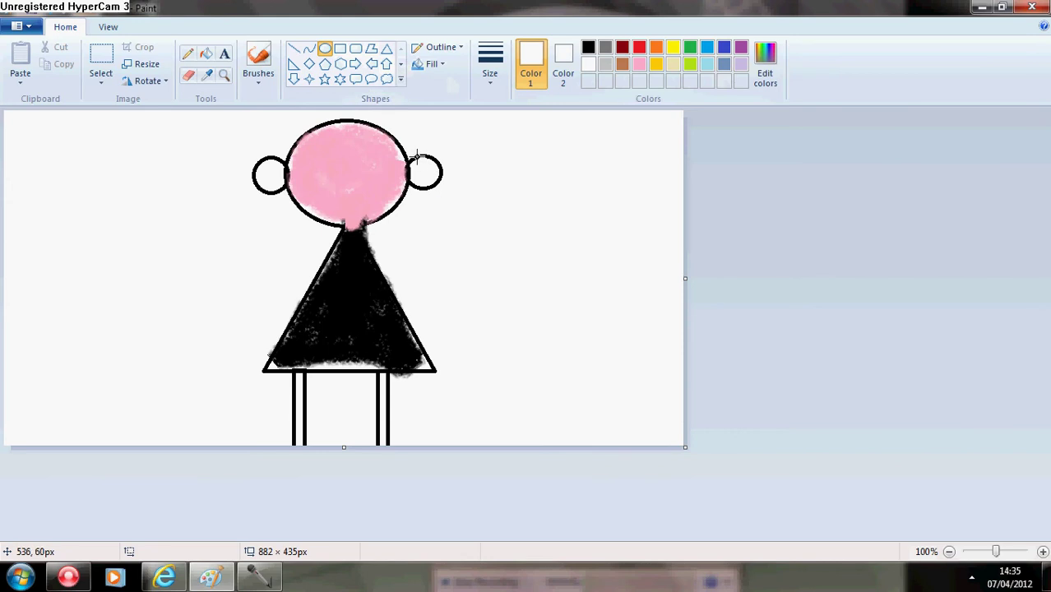
drag(418, 158, 431, 187)
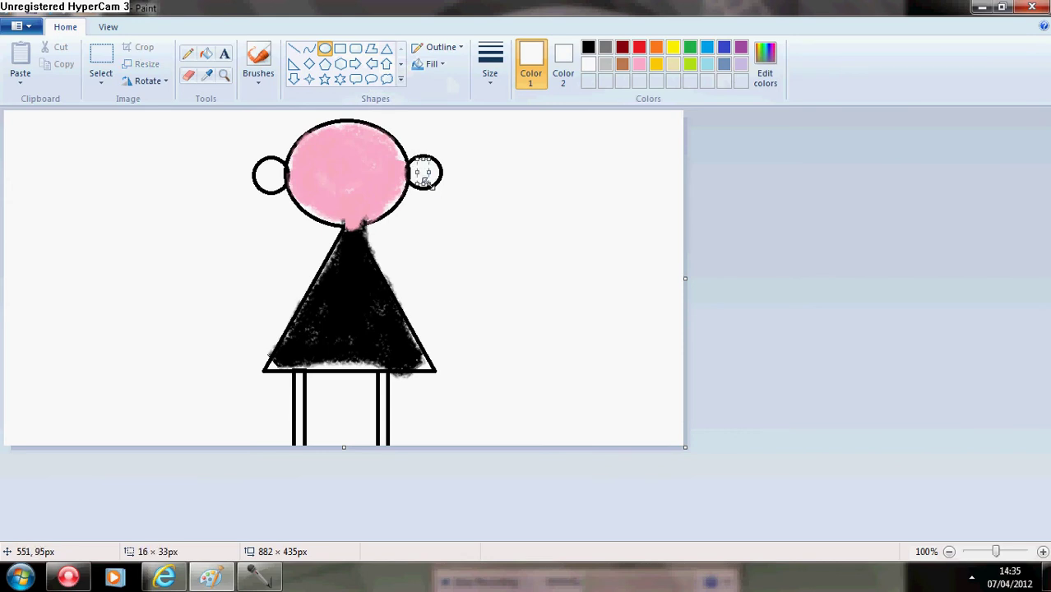
click(588, 48)
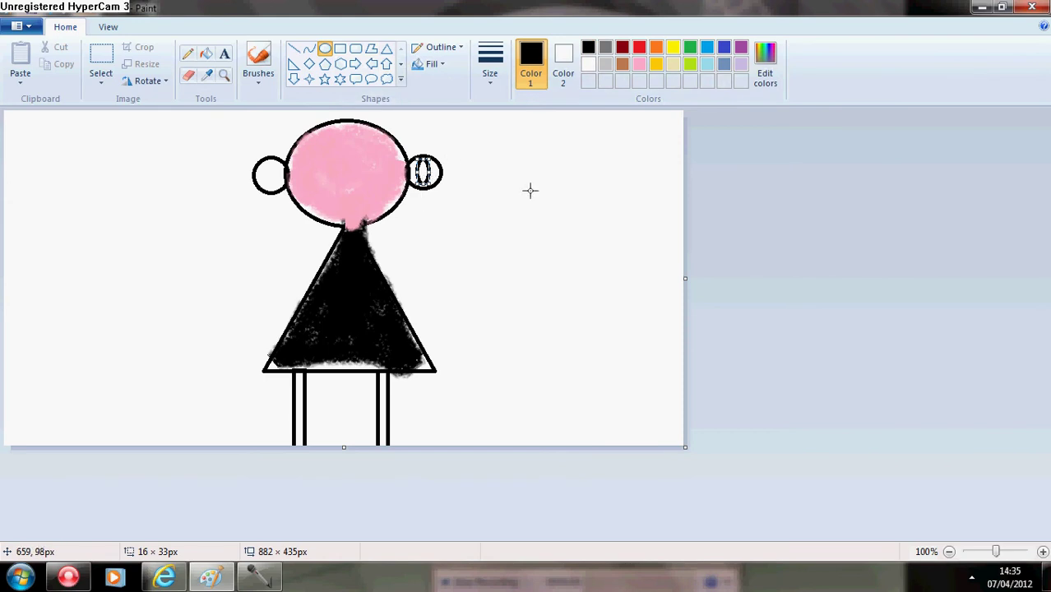
click(767, 215)
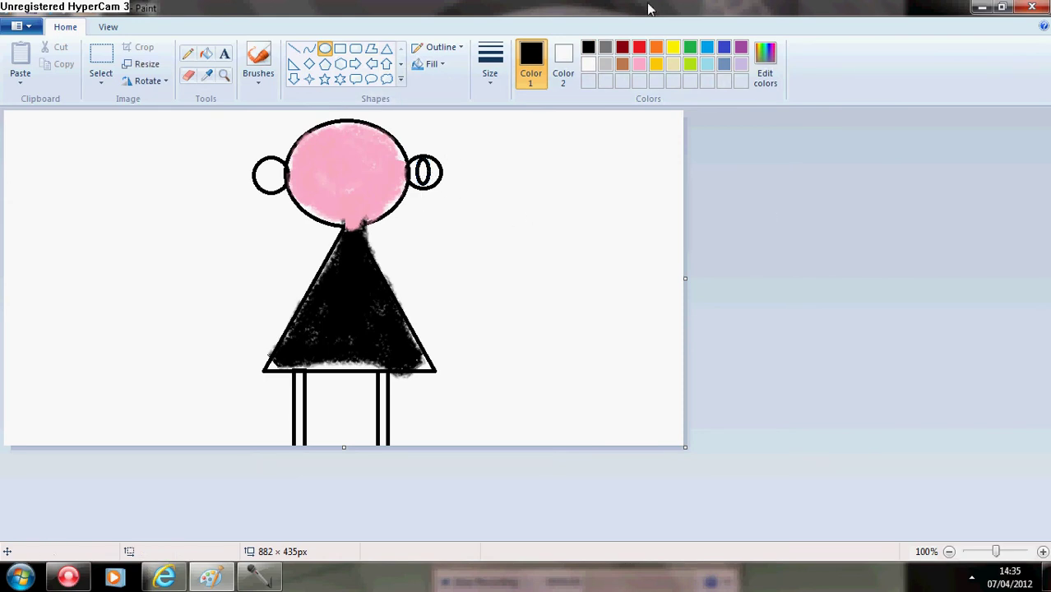
click(585, 66)
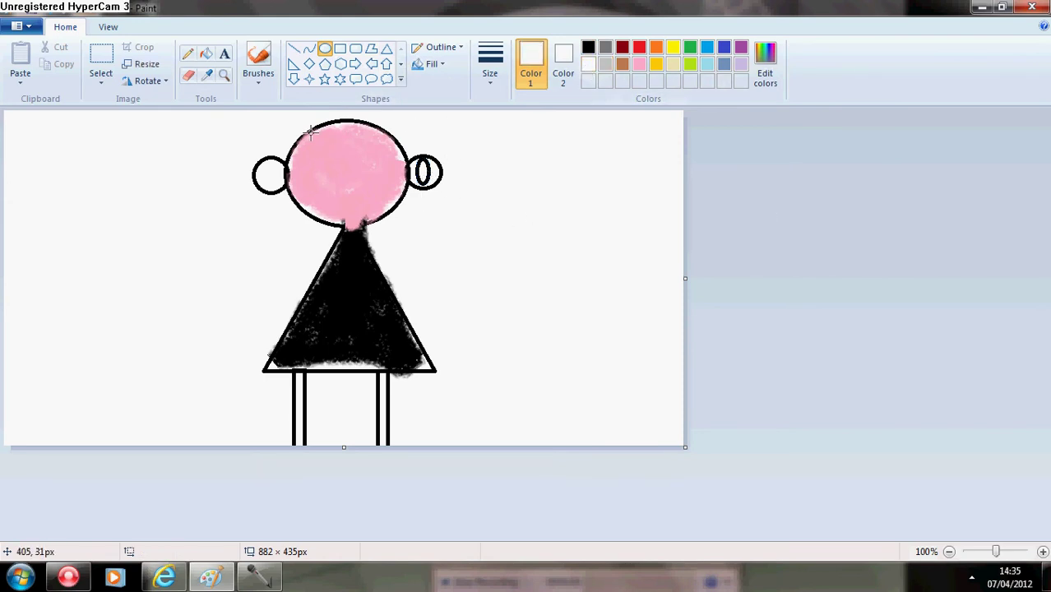
drag(264, 159, 279, 191)
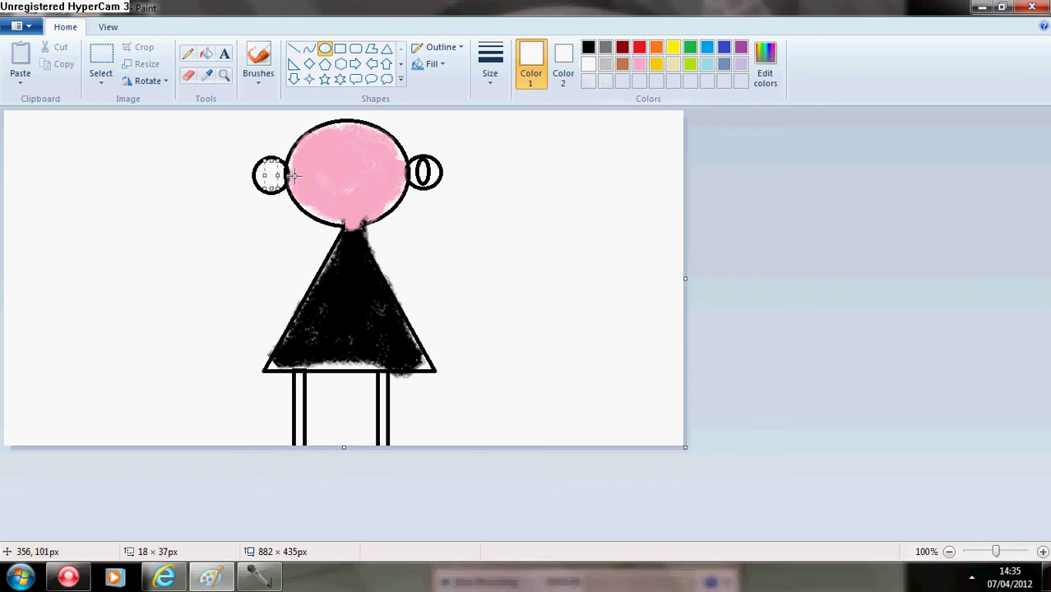
click(588, 47)
click(724, 237)
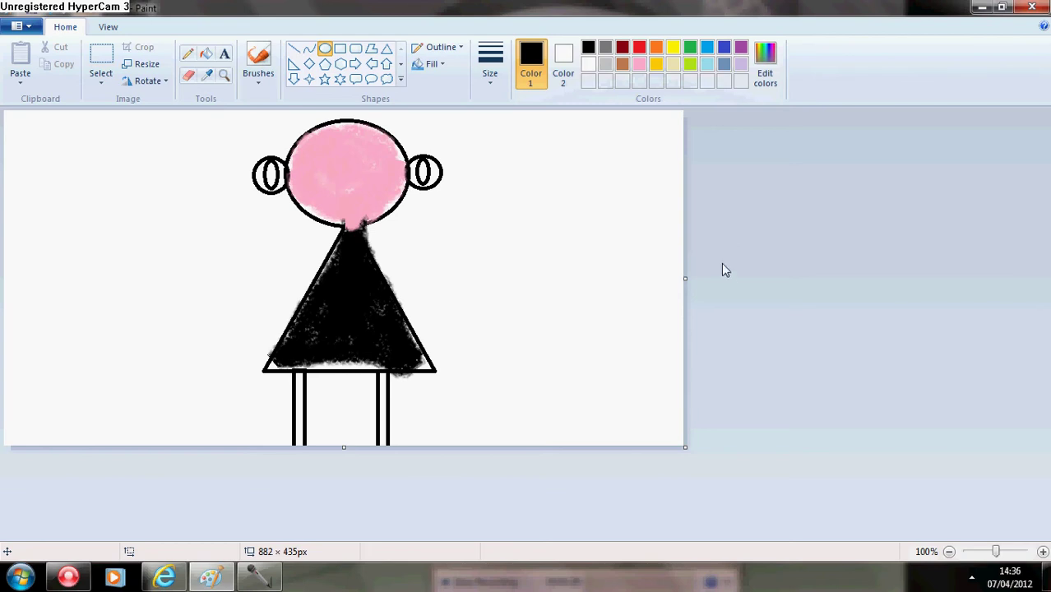
Color the narrow ellipses inside both eyes turquoise blue with the regular Brush
click(706, 48)
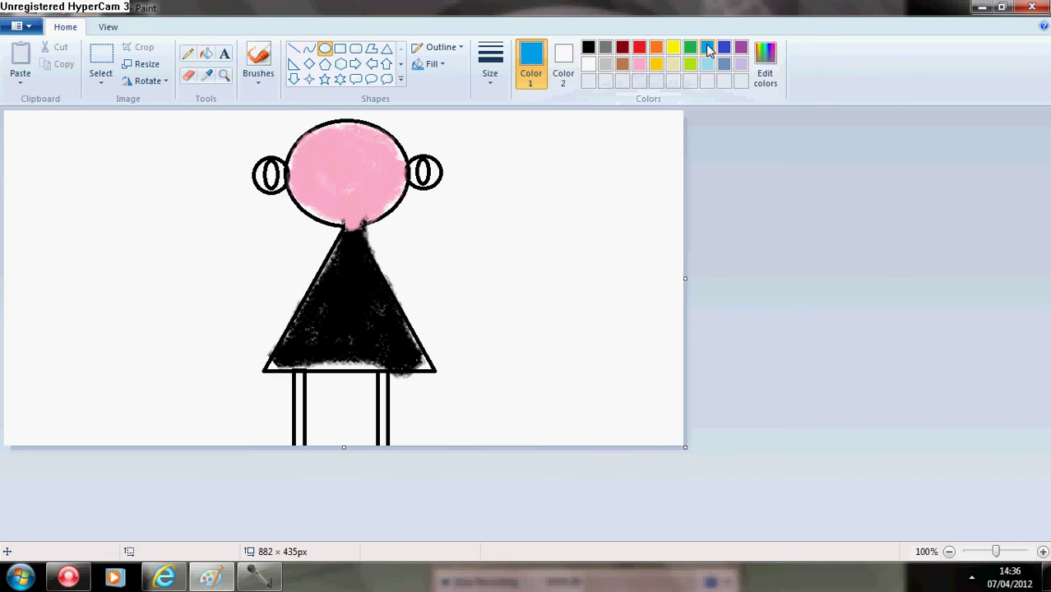
click(187, 56)
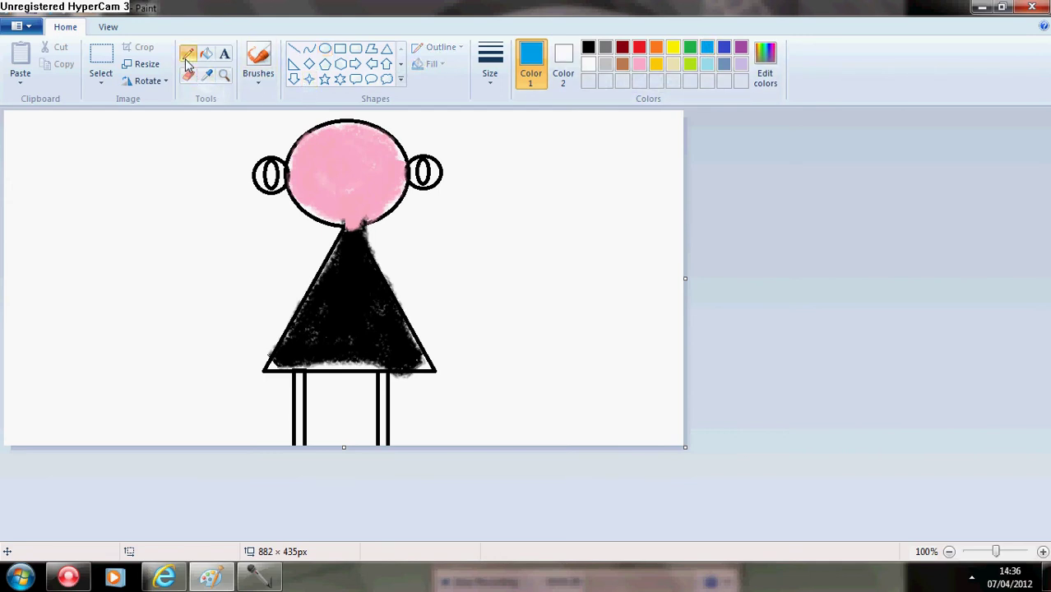
click(254, 69)
click(260, 87)
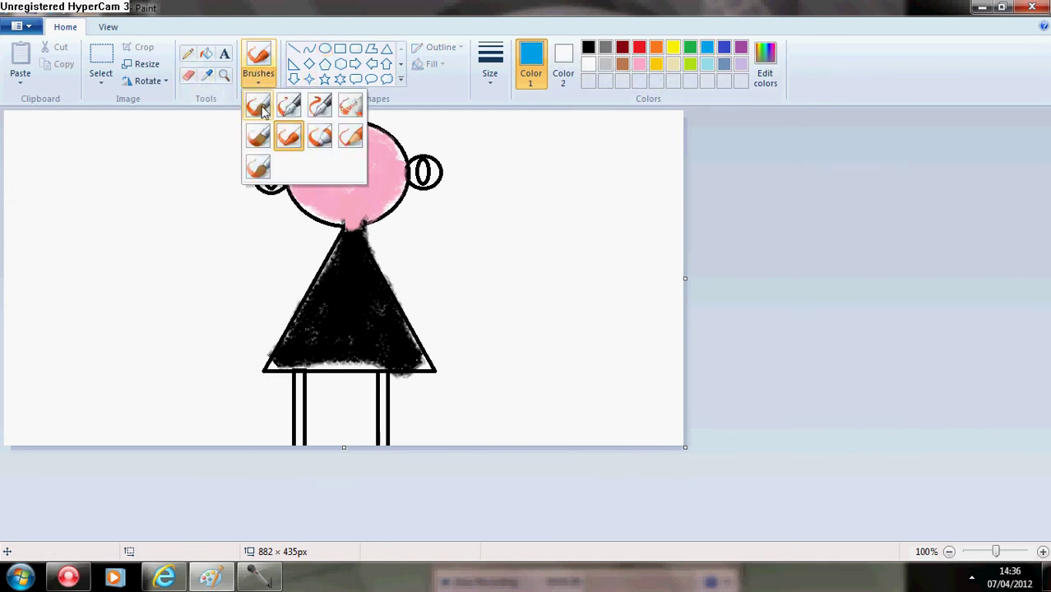
click(258, 105)
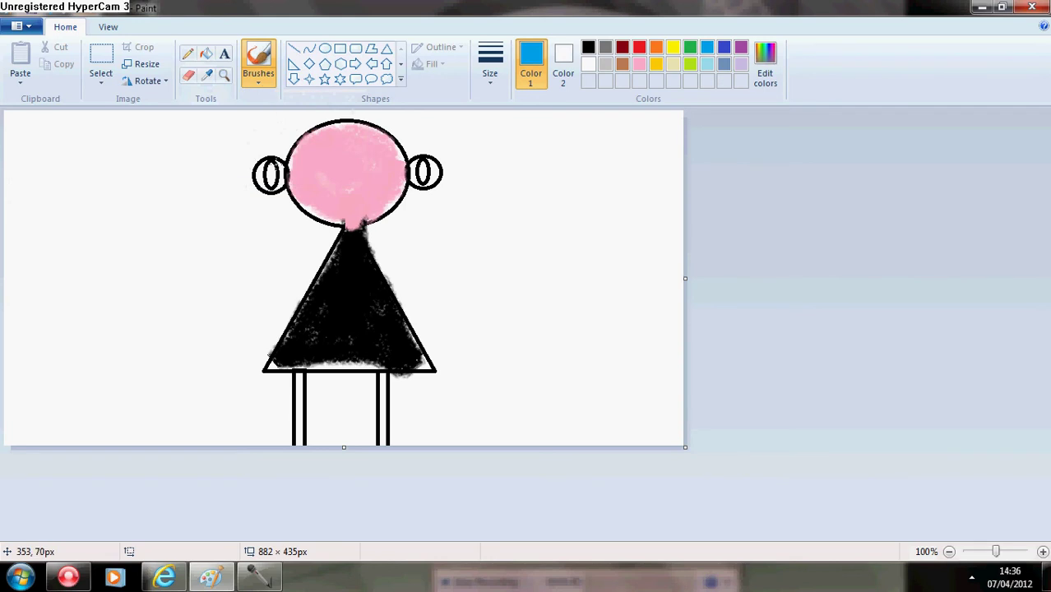
drag(274, 170, 275, 179)
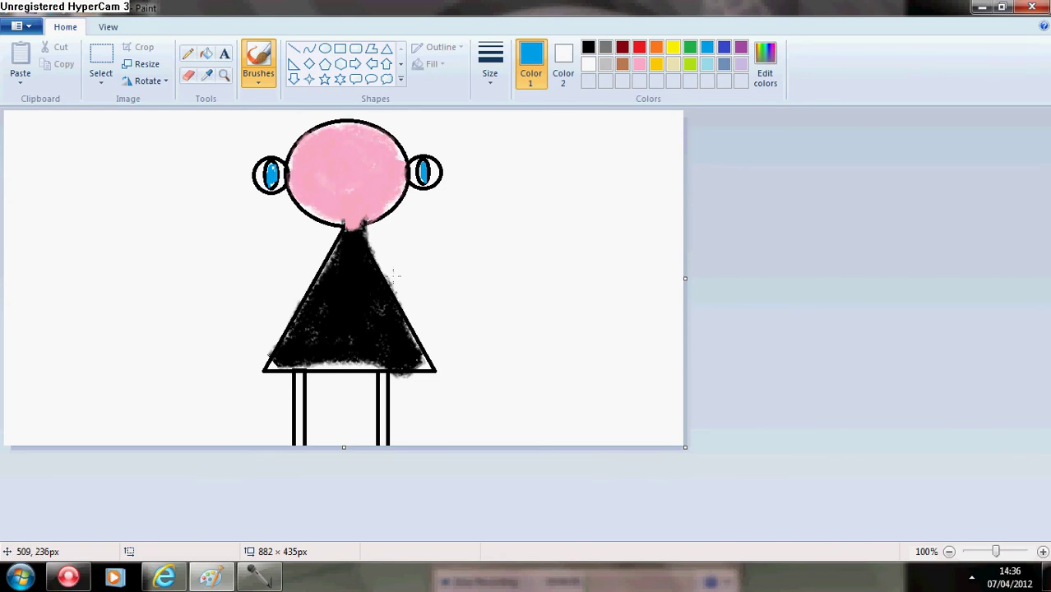
Fill the gaps along the body's lower edge in black and outline a long slanting nose and a mouth on the face
click(588, 48)
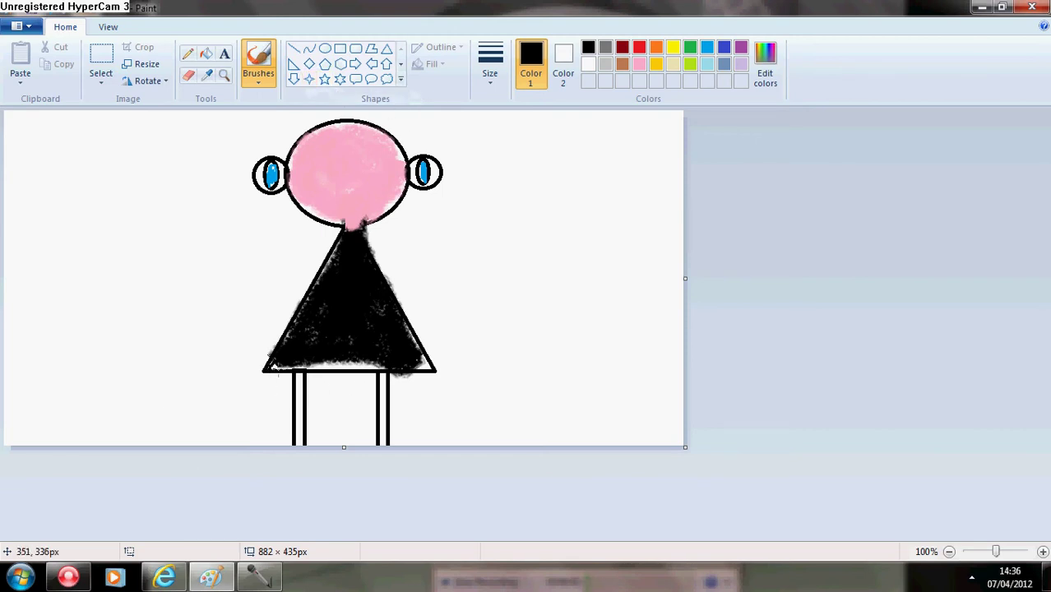
mouse_move(279, 368)
mouse_down()
mouse_move(370, 372)
mouse_move(274, 370)
mouse_move(282, 359)
mouse_move(364, 369)
mouse_move(324, 363)
mouse_move(369, 366)
mouse_up()
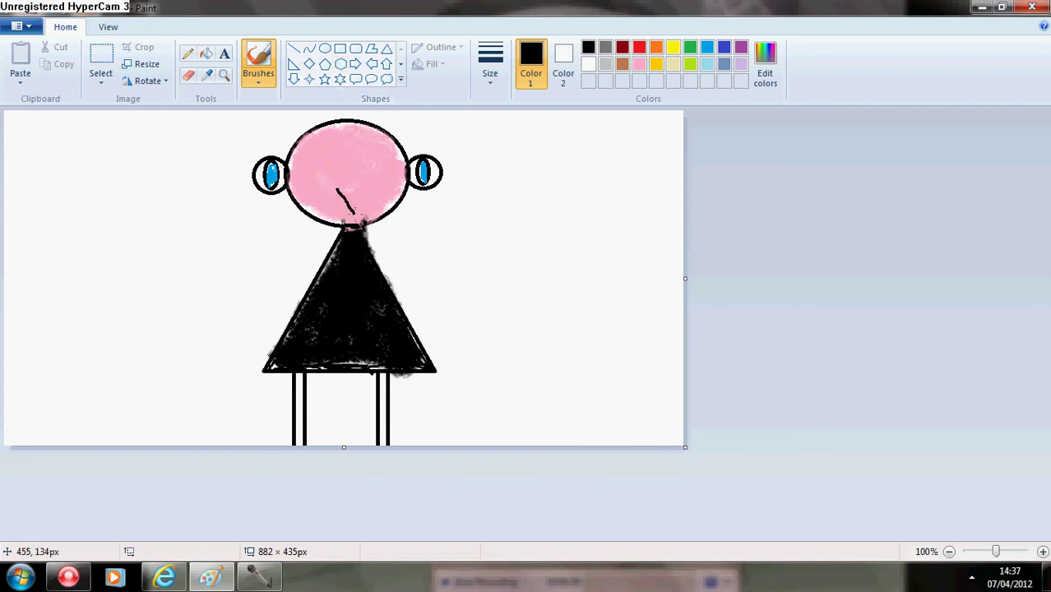
drag(360, 218, 442, 268)
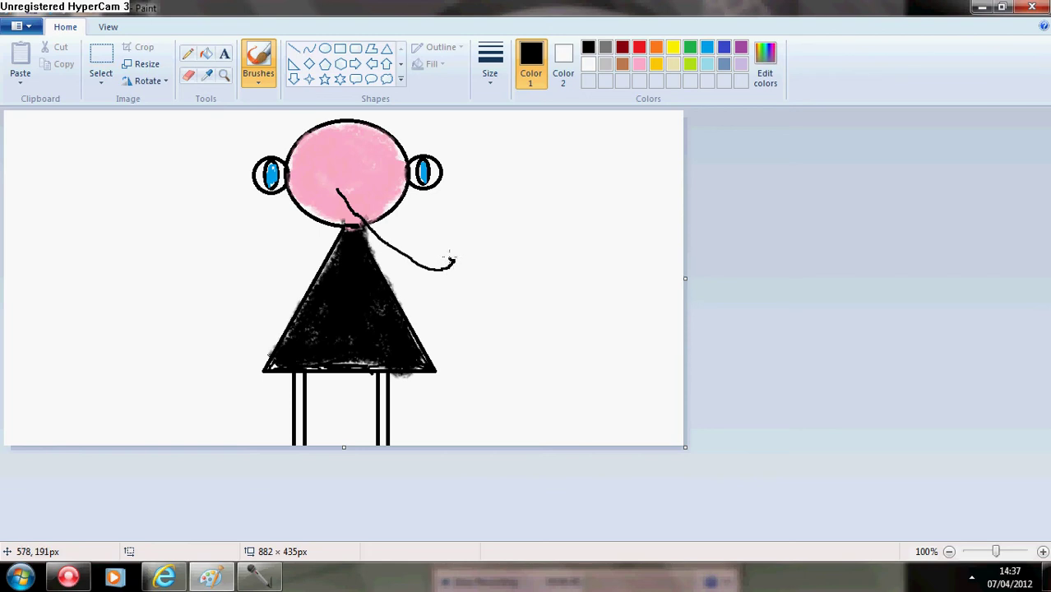
drag(436, 255, 362, 190)
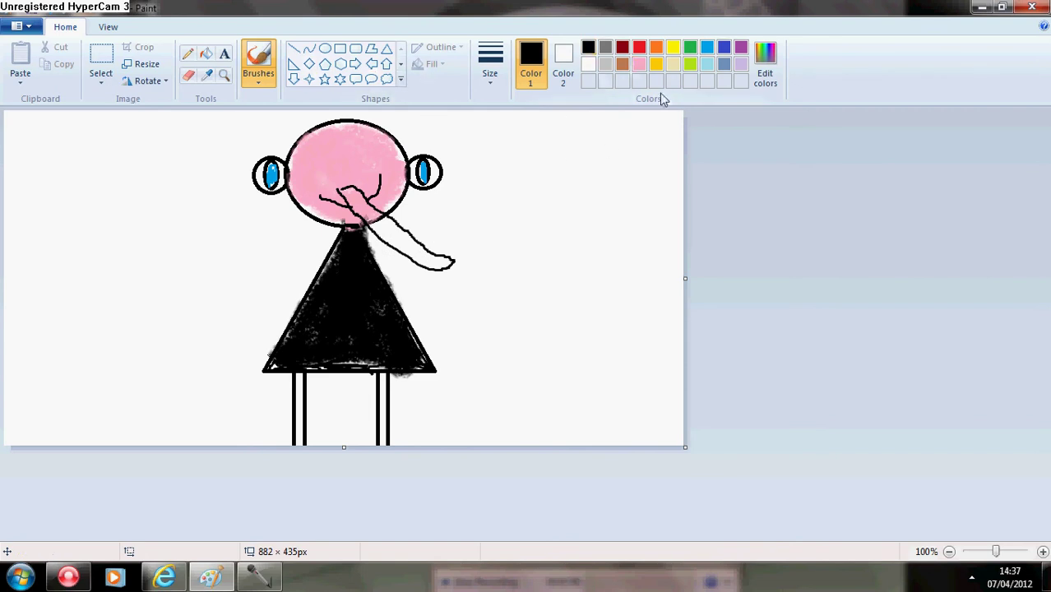
Color the inside of the long nose light pink with the Airbrush
click(634, 66)
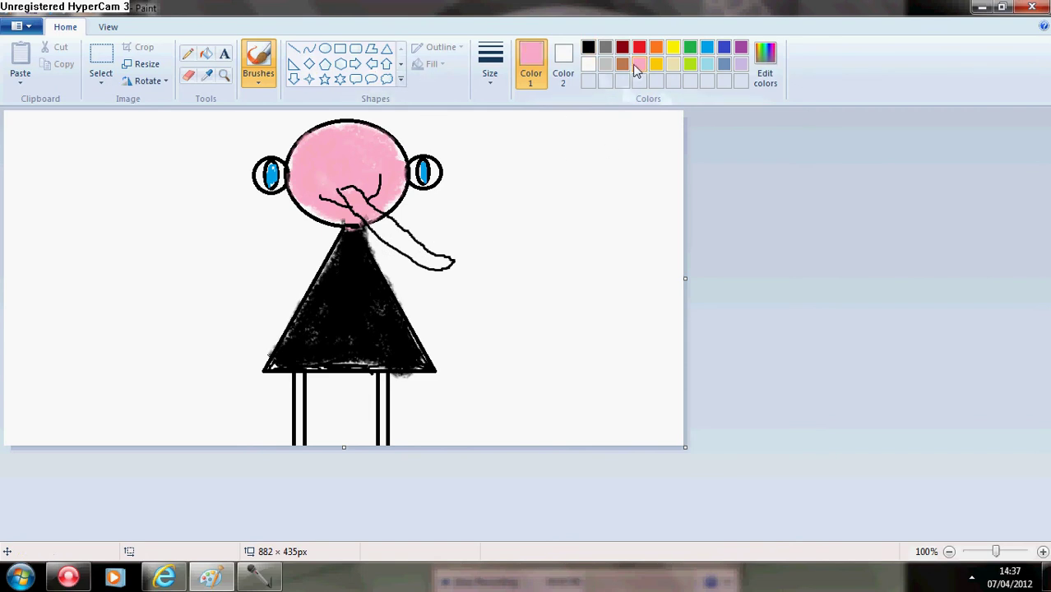
click(258, 80)
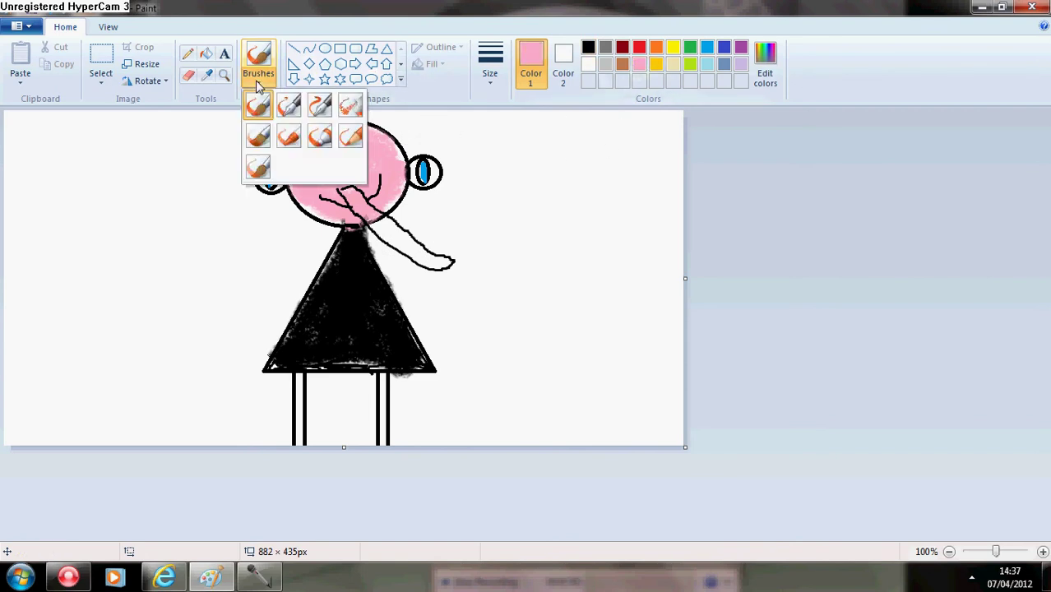
click(350, 108)
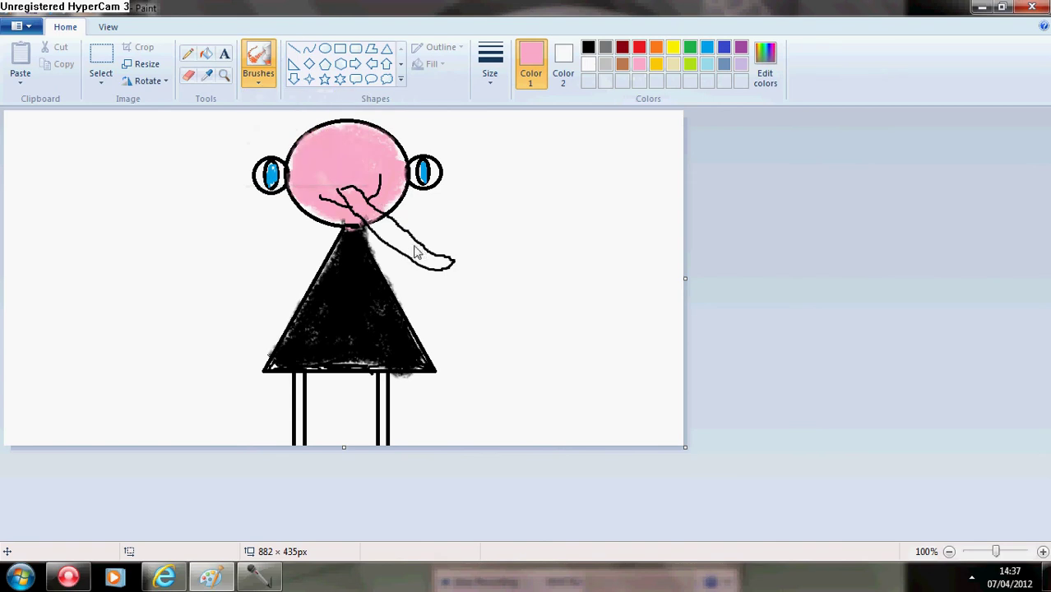
mouse_move(403, 243)
mouse_down()
mouse_move(395, 254)
mouse_move(371, 213)
mouse_move(393, 242)
mouse_move(447, 262)
mouse_move(379, 215)
mouse_move(431, 249)
mouse_move(394, 222)
mouse_move(397, 245)
mouse_move(384, 227)
mouse_move(422, 259)
mouse_move(456, 260)
mouse_move(435, 265)
mouse_move(379, 202)
mouse_move(403, 239)
mouse_move(349, 207)
mouse_move(395, 212)
mouse_move(431, 231)
mouse_move(431, 247)
mouse_move(381, 216)
mouse_move(420, 238)
mouse_up()
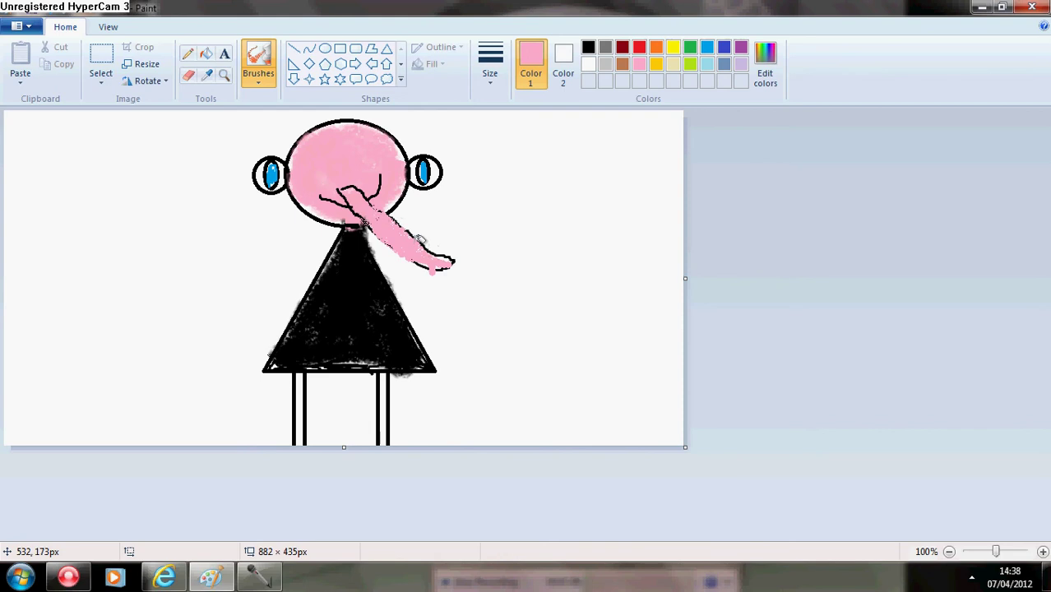
Redraw the nose's outline in black with the regular Brush, touching up the nose tip in light pink
click(257, 78)
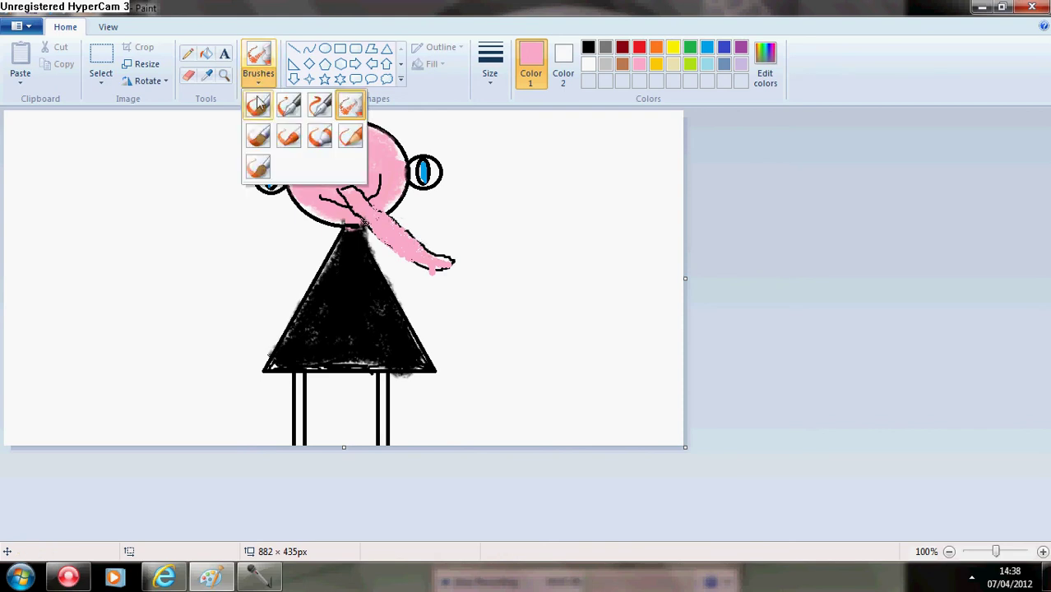
click(257, 103)
click(588, 47)
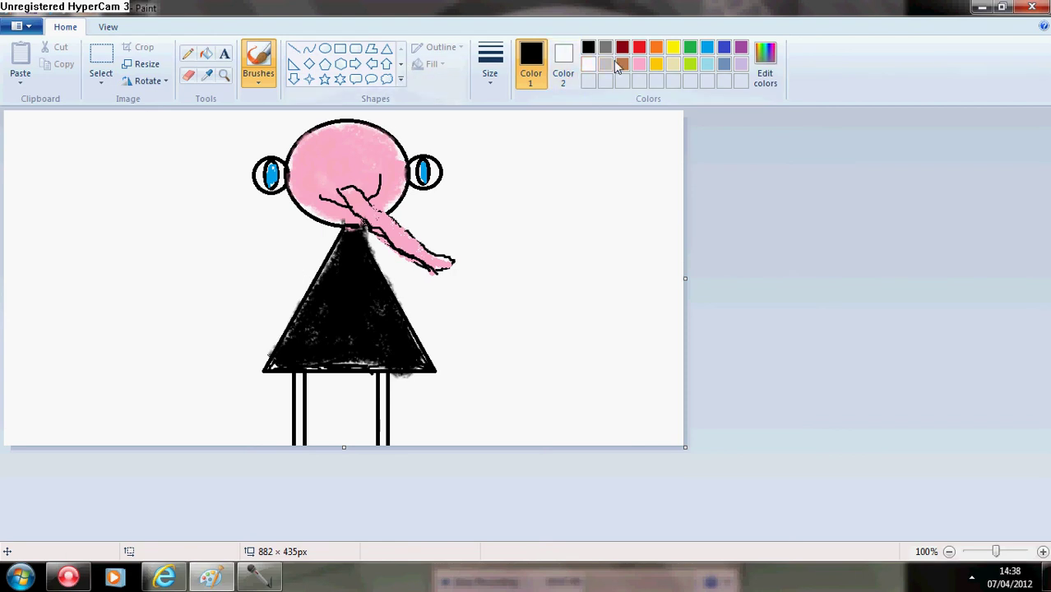
click(639, 65)
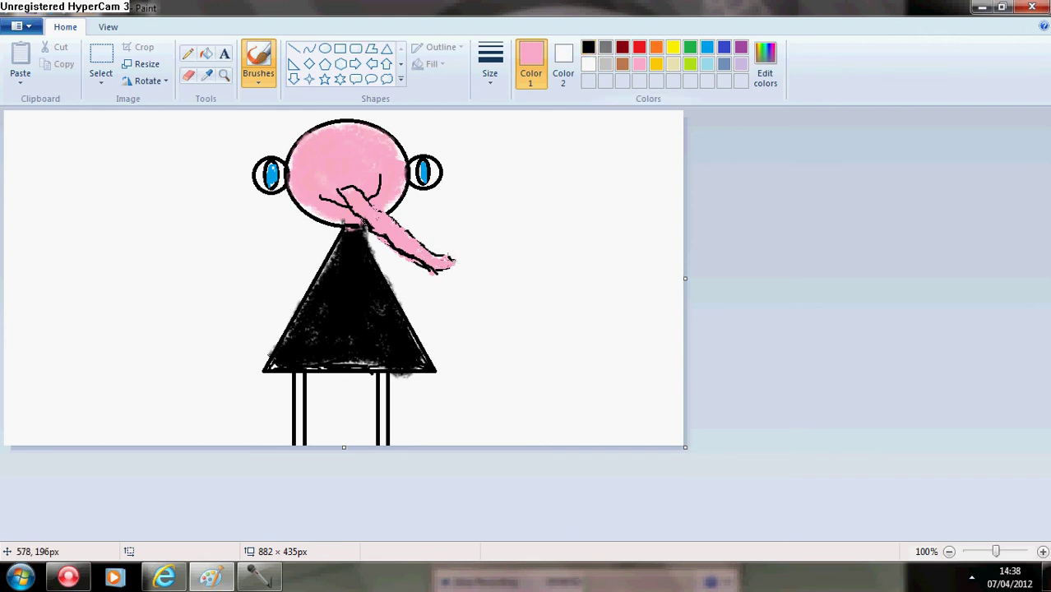
click(588, 49)
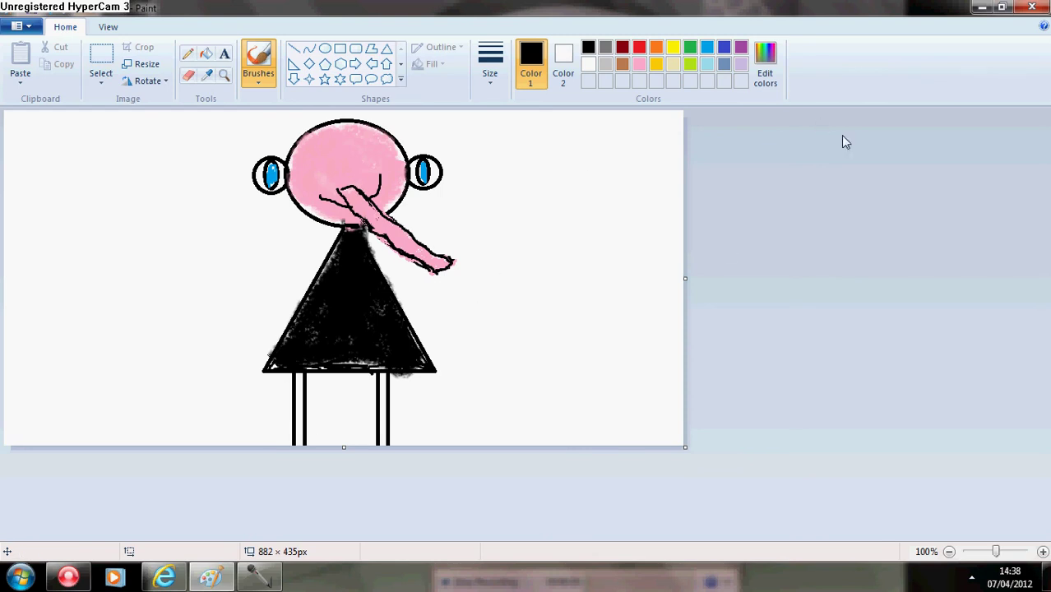
click(400, 65)
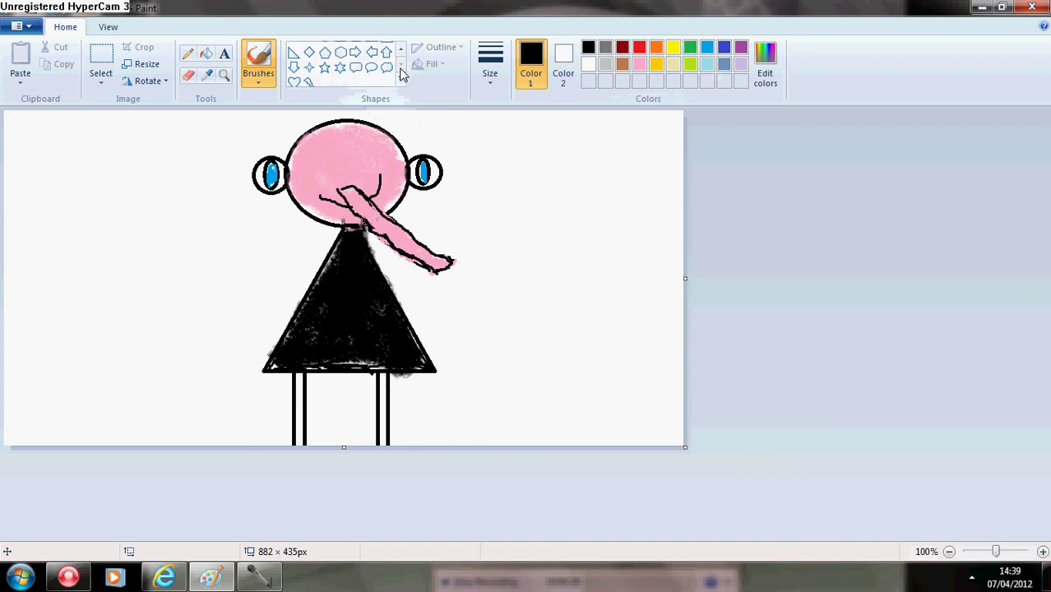
click(295, 79)
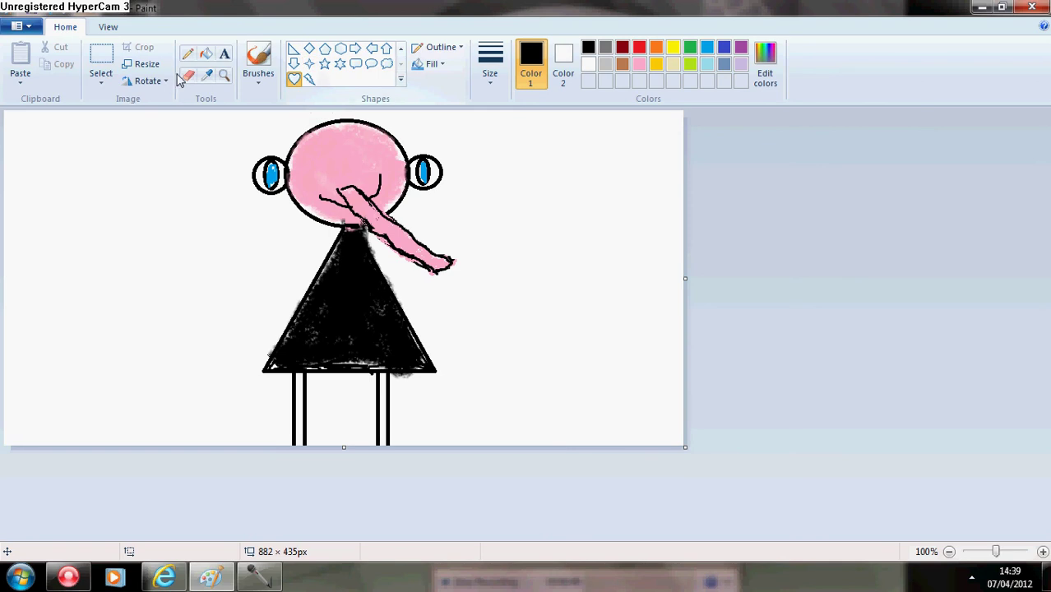
click(255, 80)
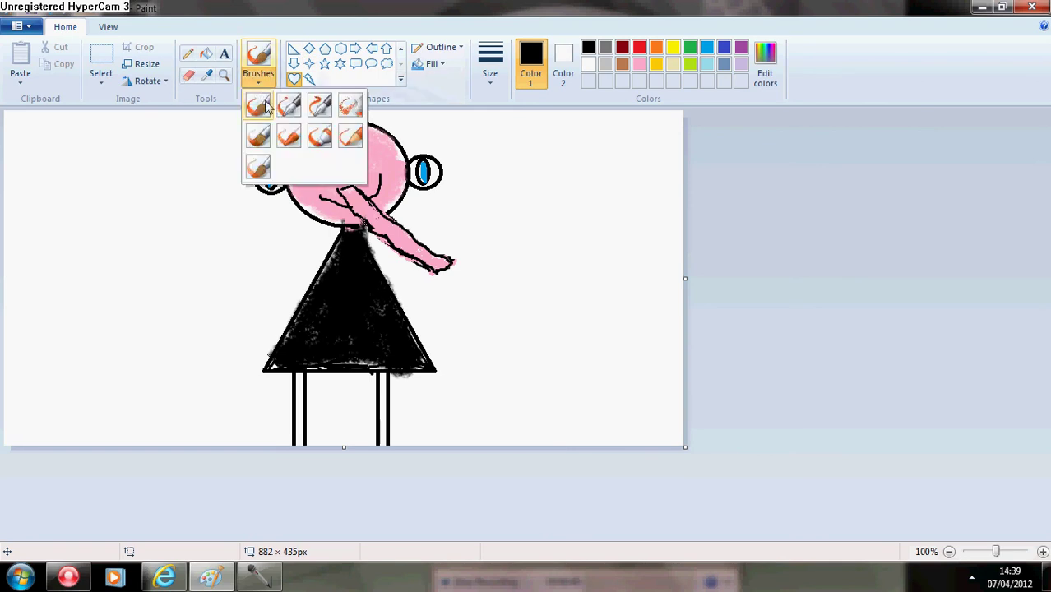
click(258, 105)
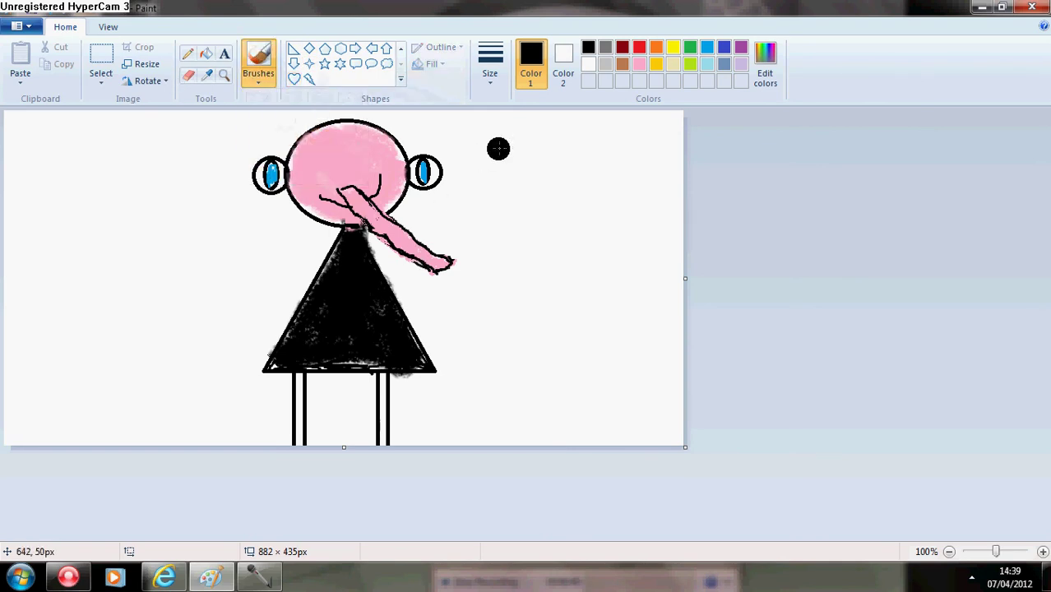
Outline a large rounded wing on each side of the black body in red with the regular Brush
click(246, 85)
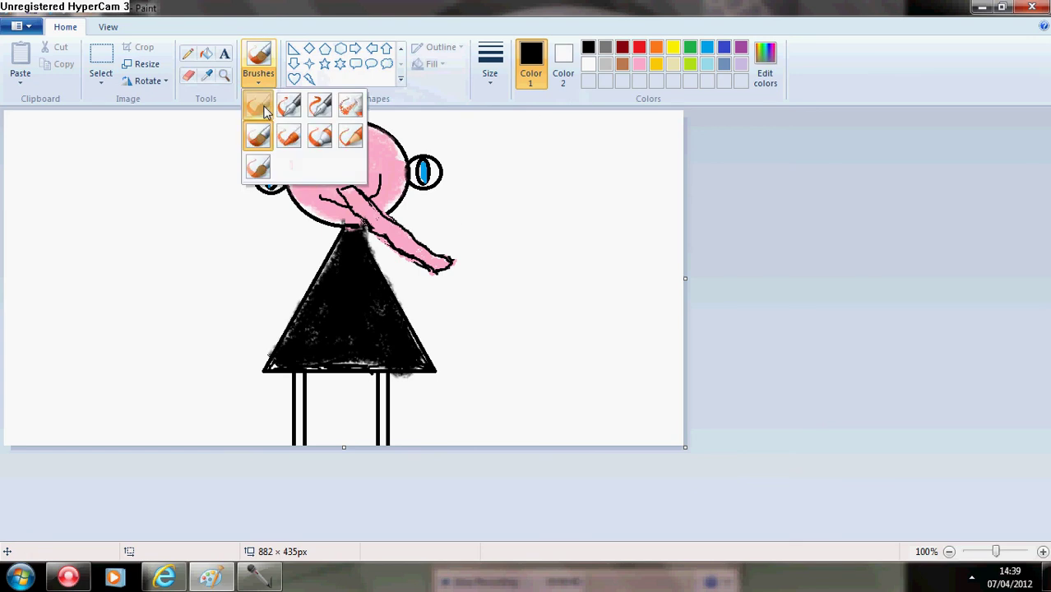
click(257, 106)
click(639, 46)
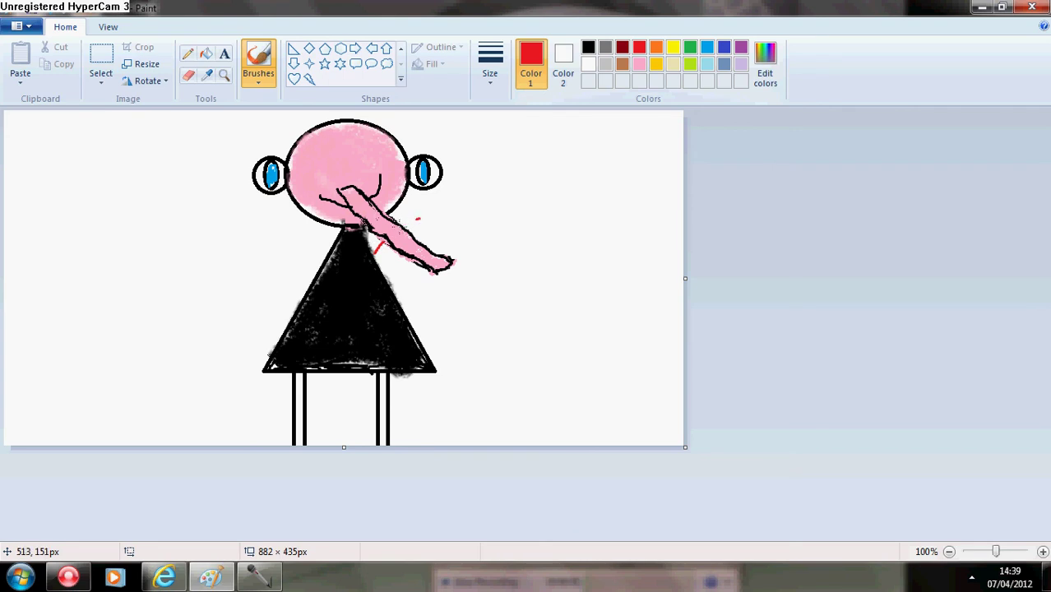
mouse_move(401, 228)
mouse_down()
mouse_move(454, 207)
mouse_move(485, 212)
mouse_move(509, 233)
mouse_up()
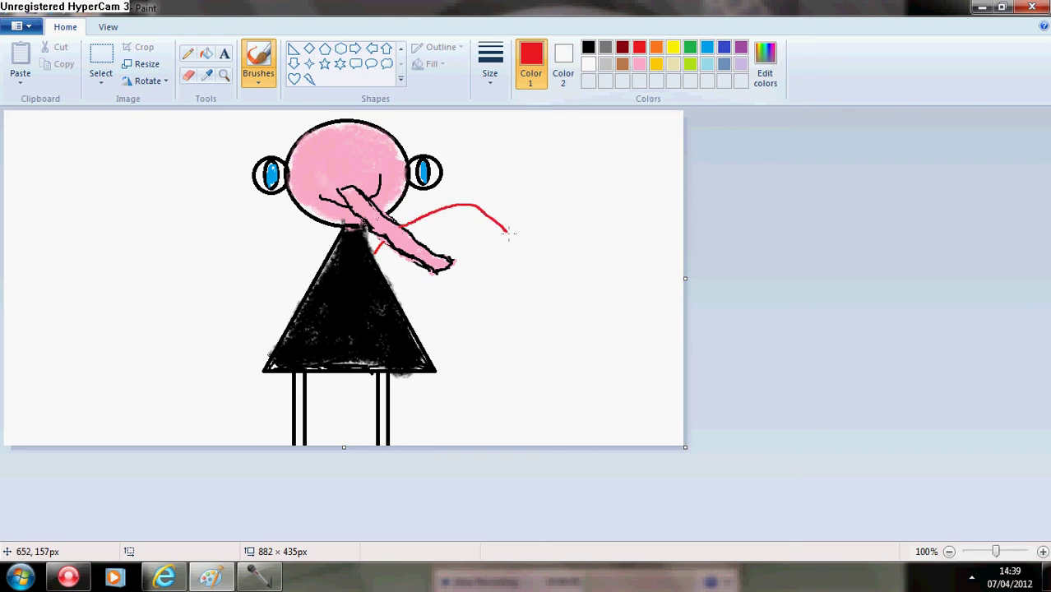
drag(516, 277, 431, 340)
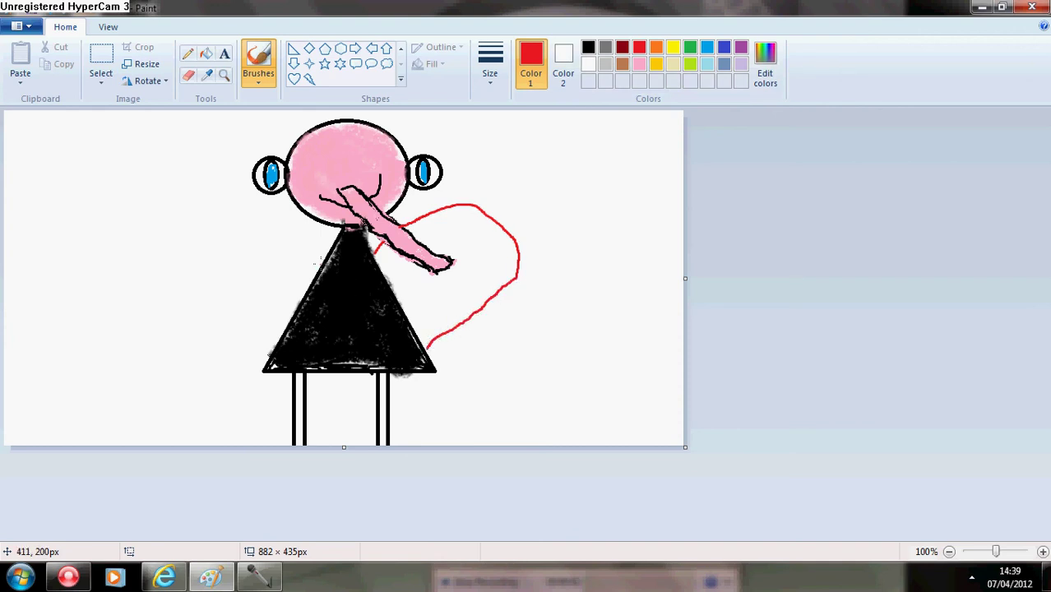
mouse_move(319, 262)
mouse_down()
mouse_move(257, 238)
mouse_move(235, 242)
mouse_move(228, 265)
mouse_move(272, 331)
mouse_up()
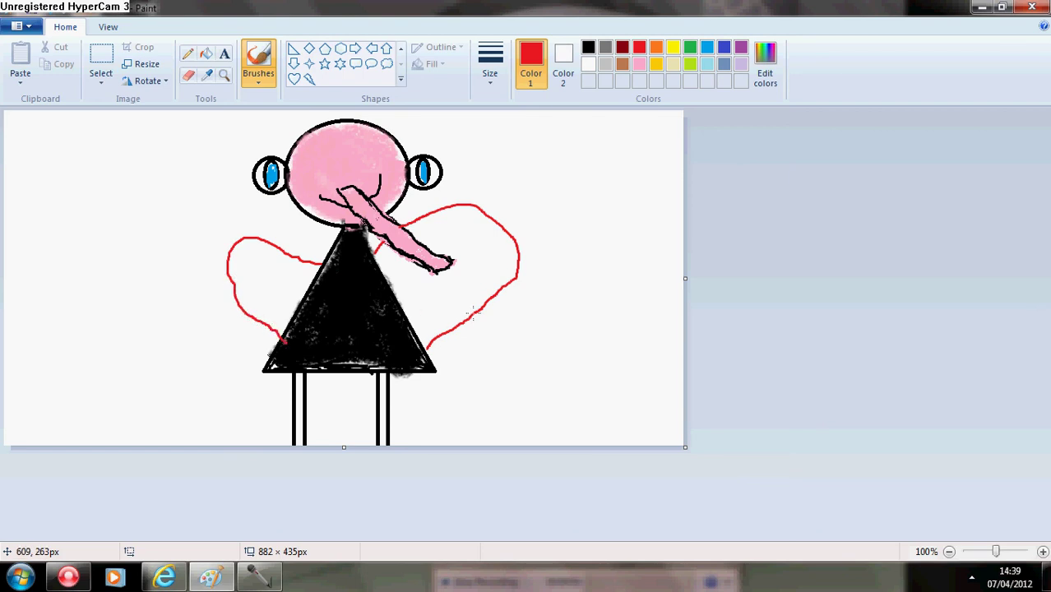
Draw a red cloud callout in the empty area to the right of the character's head
click(388, 65)
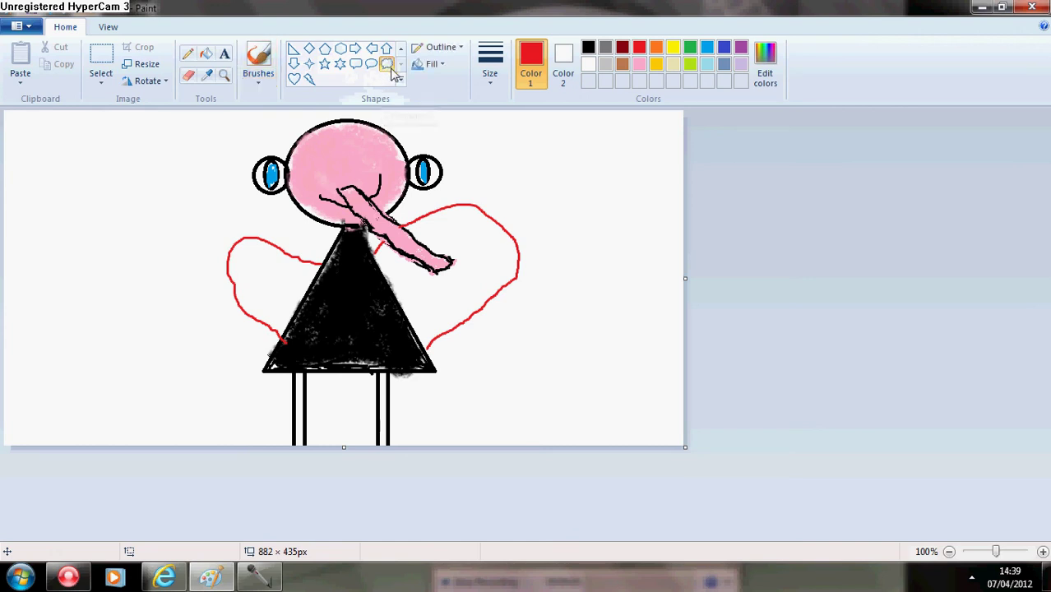
drag(421, 133, 614, 226)
drag(553, 183, 586, 176)
click(843, 159)
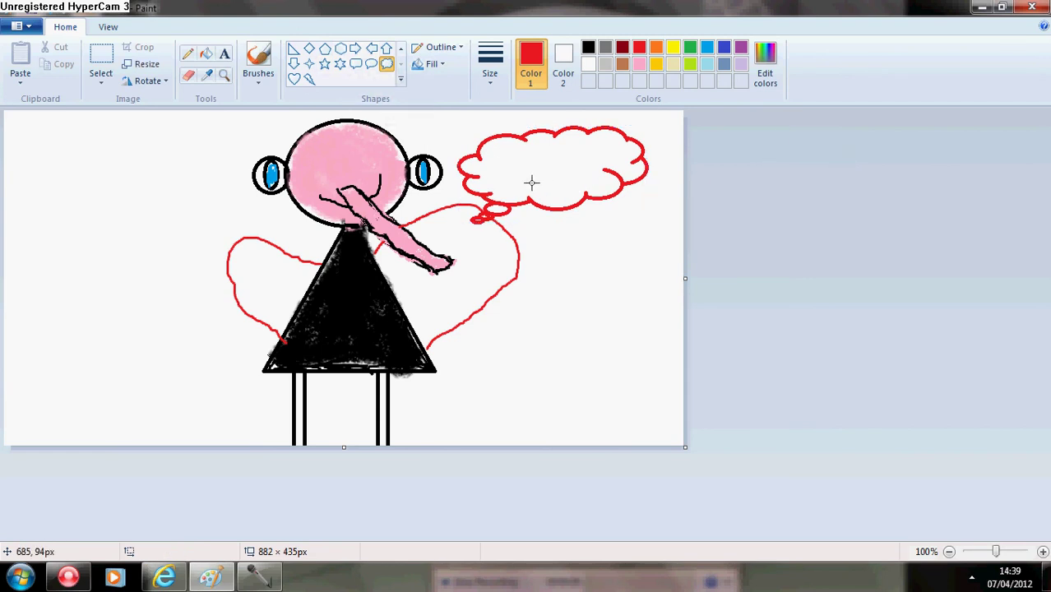
Handwrite "waaiaa" with "1 2 3" beneath it inside the cloud callout in black with the Pencil
click(589, 48)
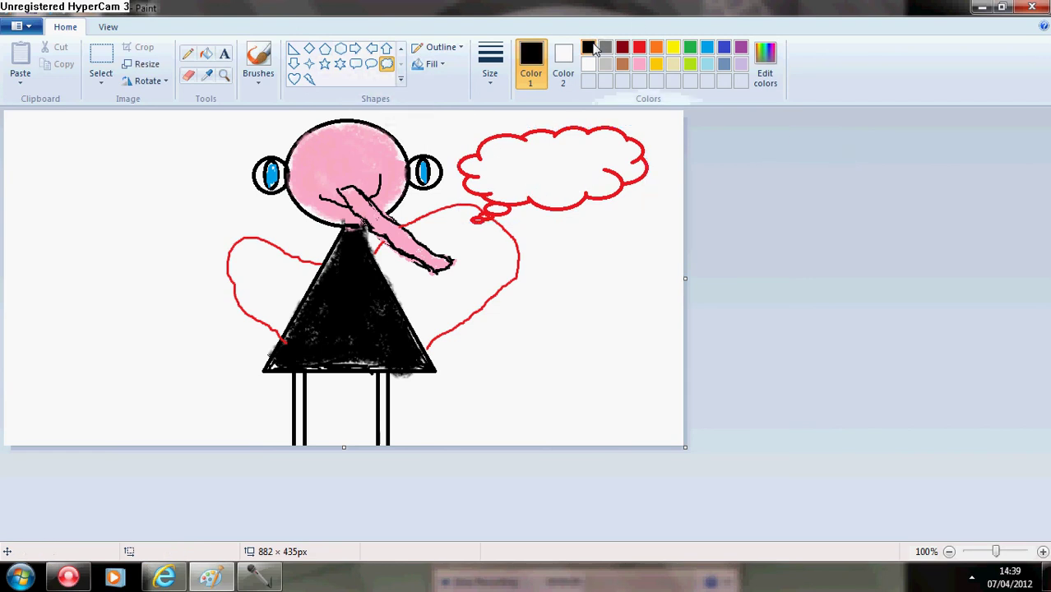
click(187, 54)
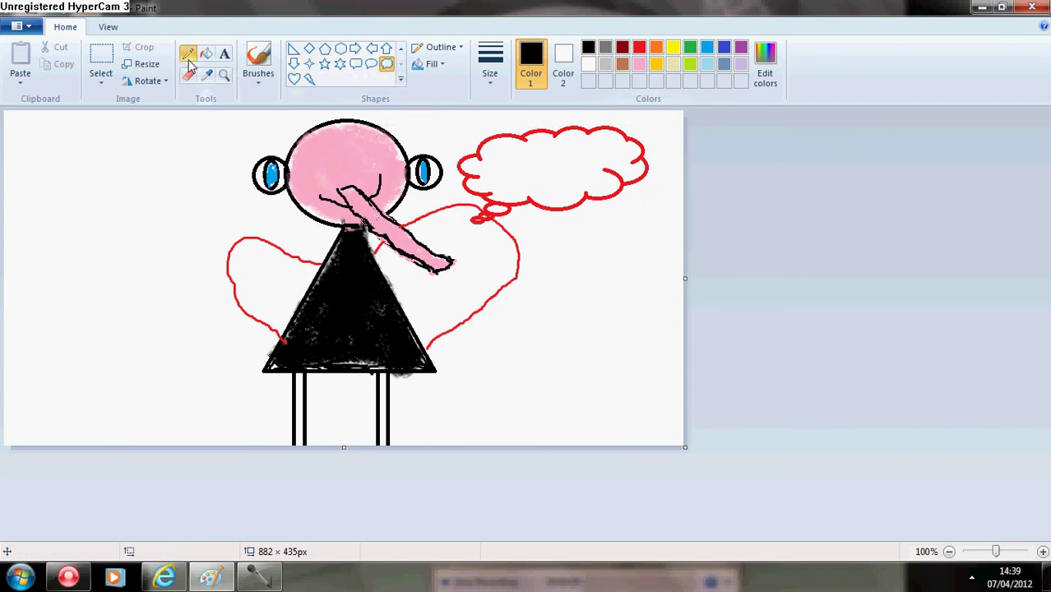
mouse_move(493, 158)
mouse_down()
mouse_move(493, 171)
mouse_move(507, 170)
mouse_move(507, 158)
mouse_move(525, 169)
mouse_move(589, 138)
mouse_move(597, 147)
mouse_up()
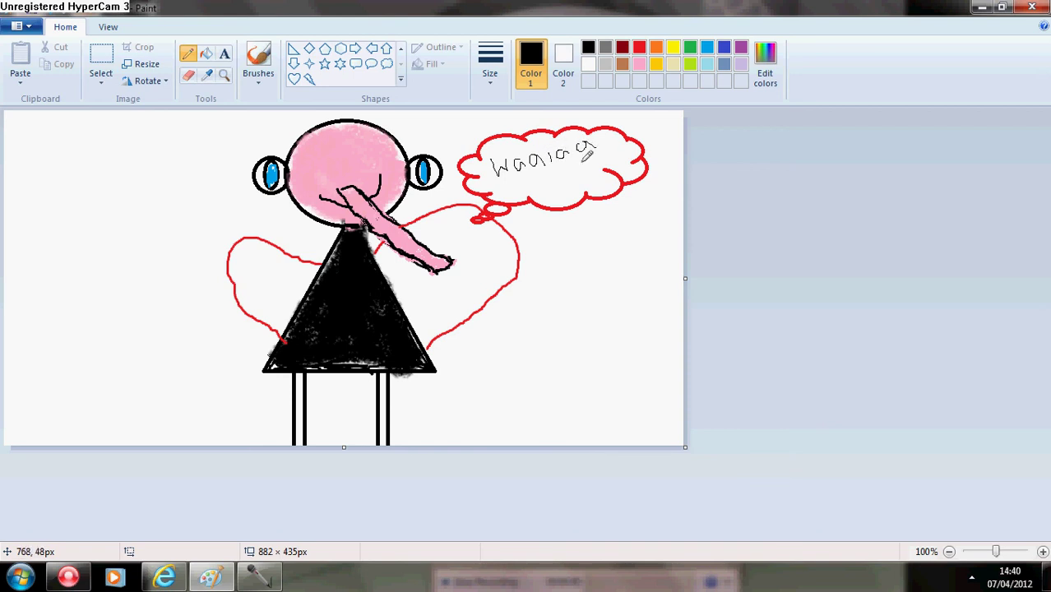
mouse_move(542, 178)
mouse_down()
mouse_move(543, 195)
mouse_move(562, 182)
mouse_move(570, 191)
mouse_move(583, 159)
mouse_move(599, 169)
mouse_up()
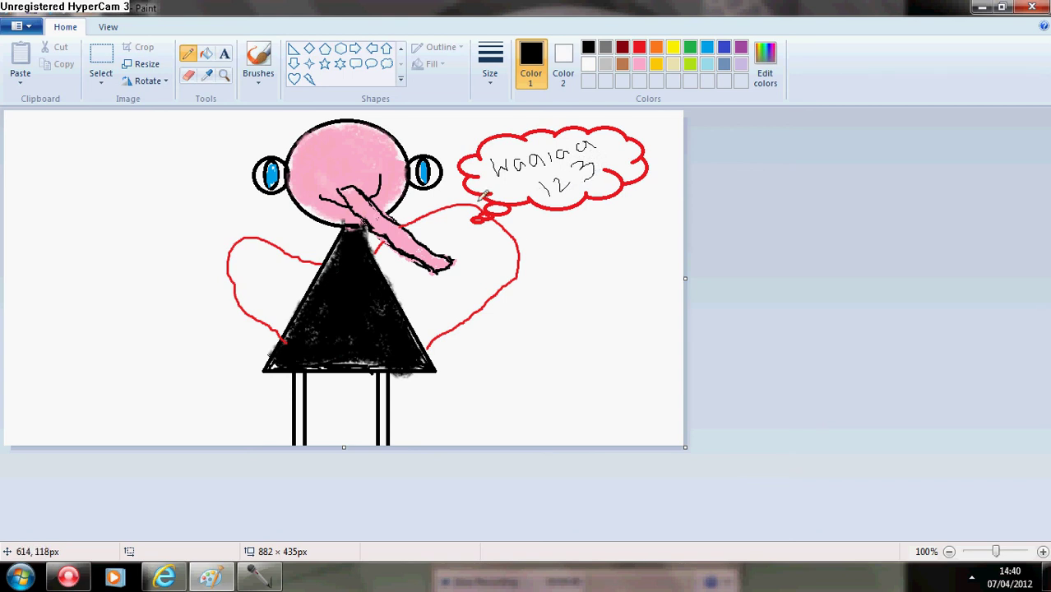
Draw a five-point star about 143 × 69 px on top of the head and color its outline yellow
click(325, 66)
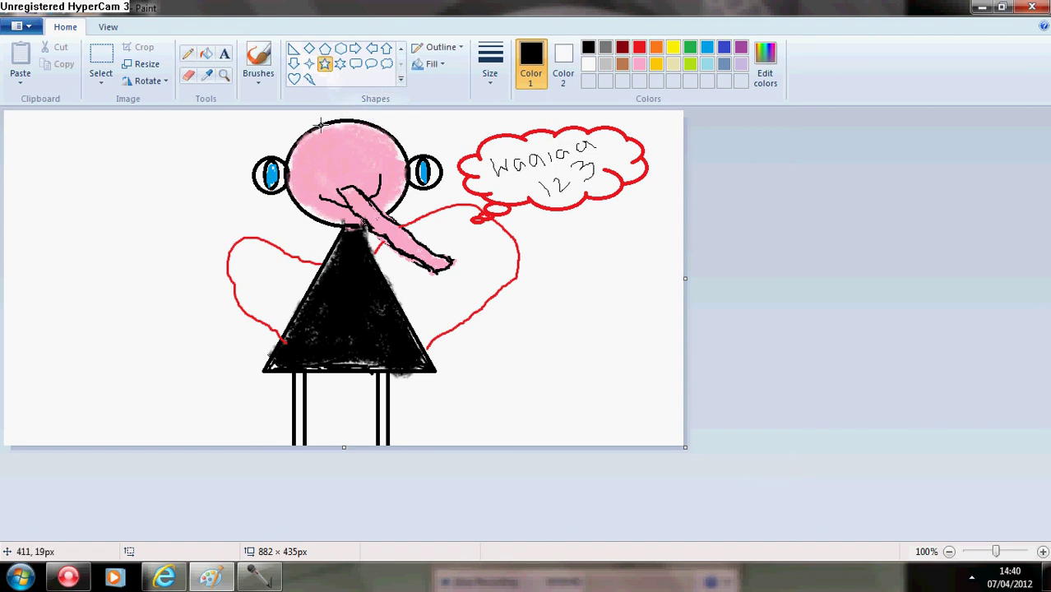
drag(324, 124, 399, 82)
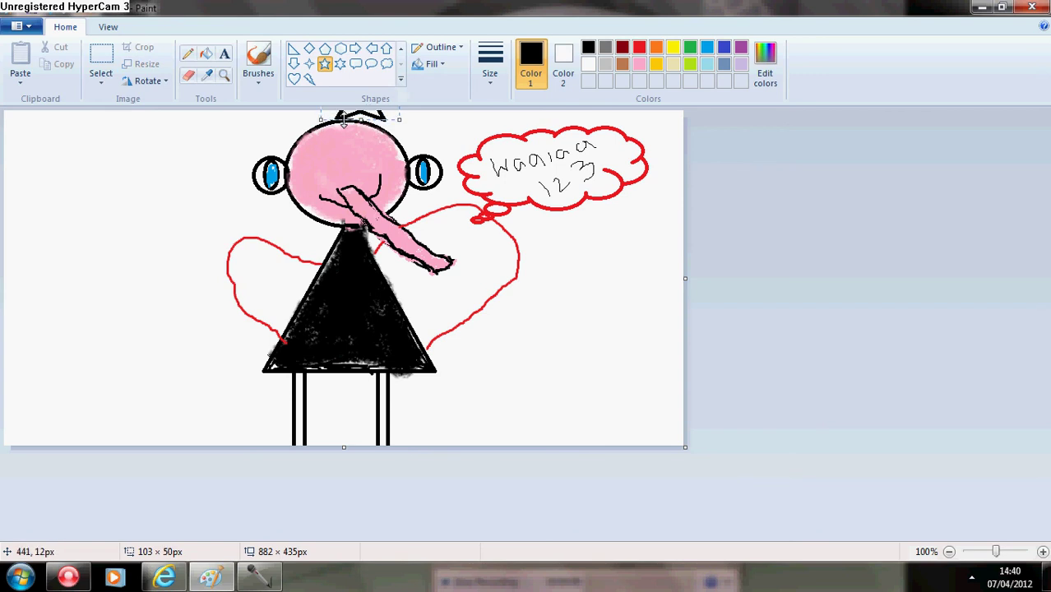
drag(337, 125, 289, 123)
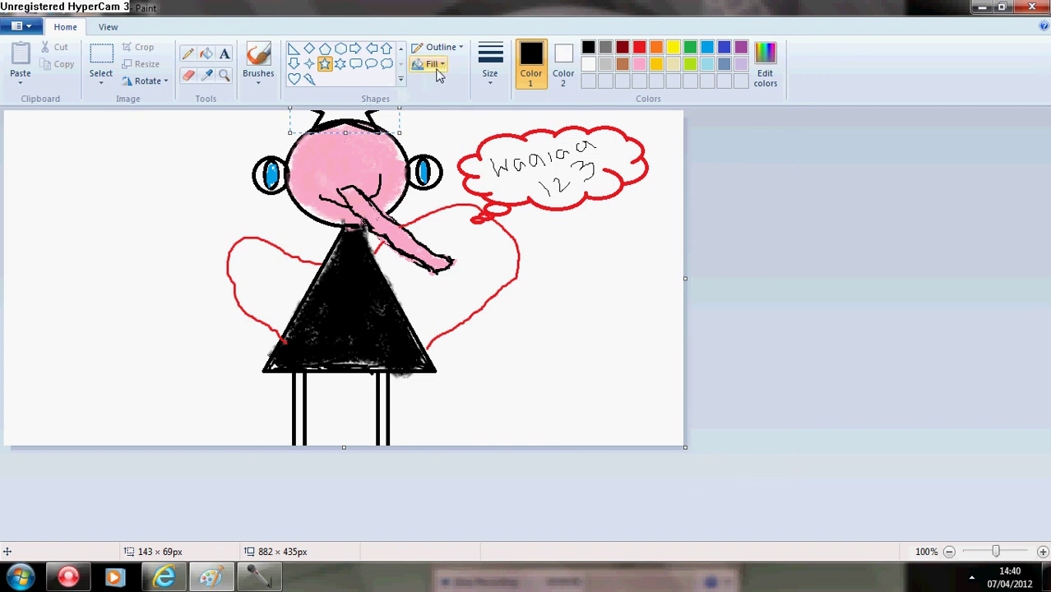
click(435, 65)
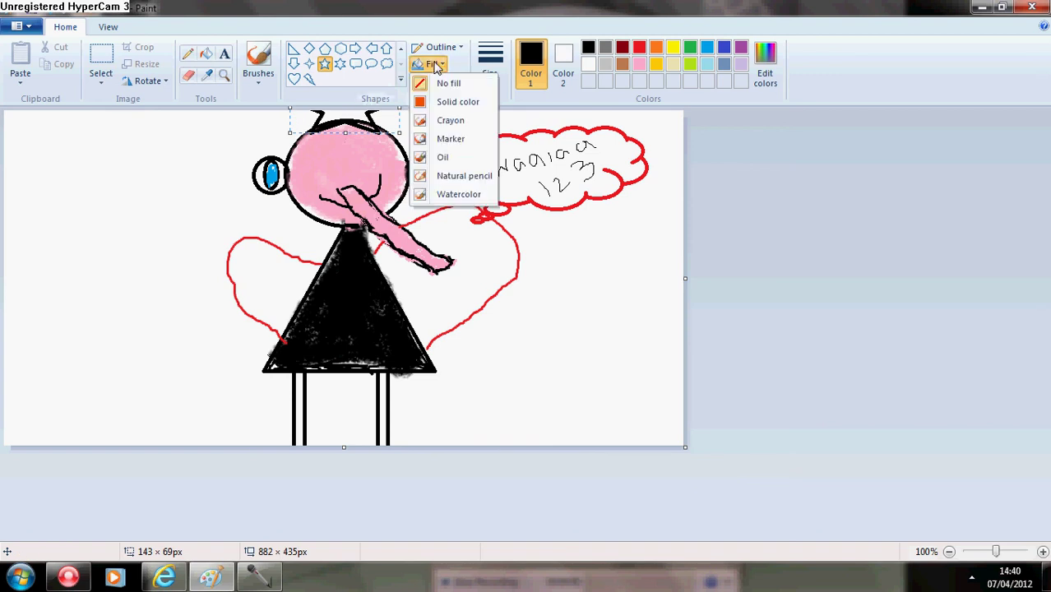
click(454, 101)
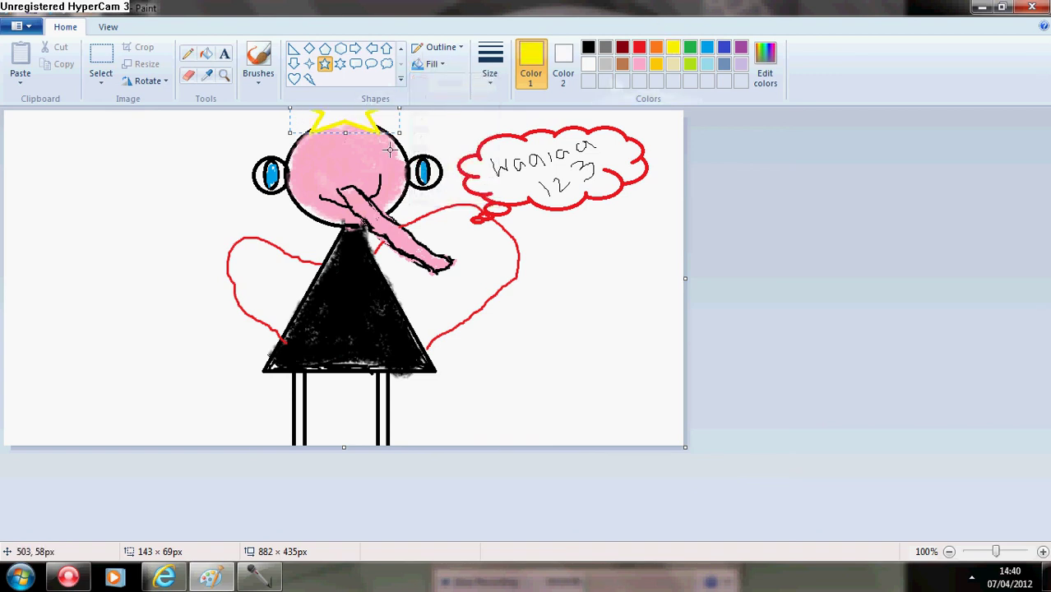
Try the fill options on the yellow star, settle on Solid color and place the star
click(433, 65)
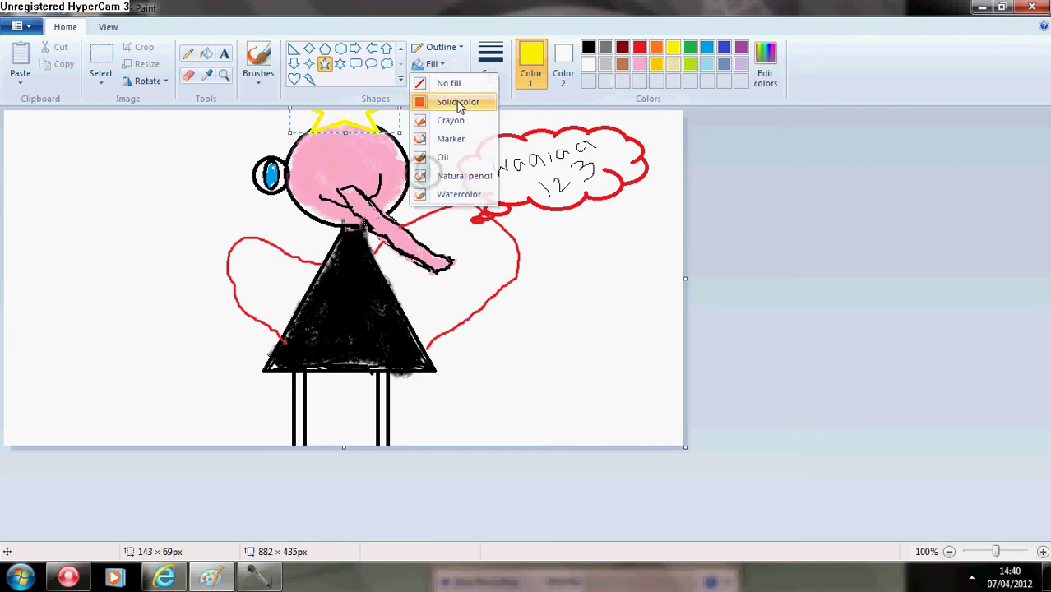
click(458, 102)
click(432, 64)
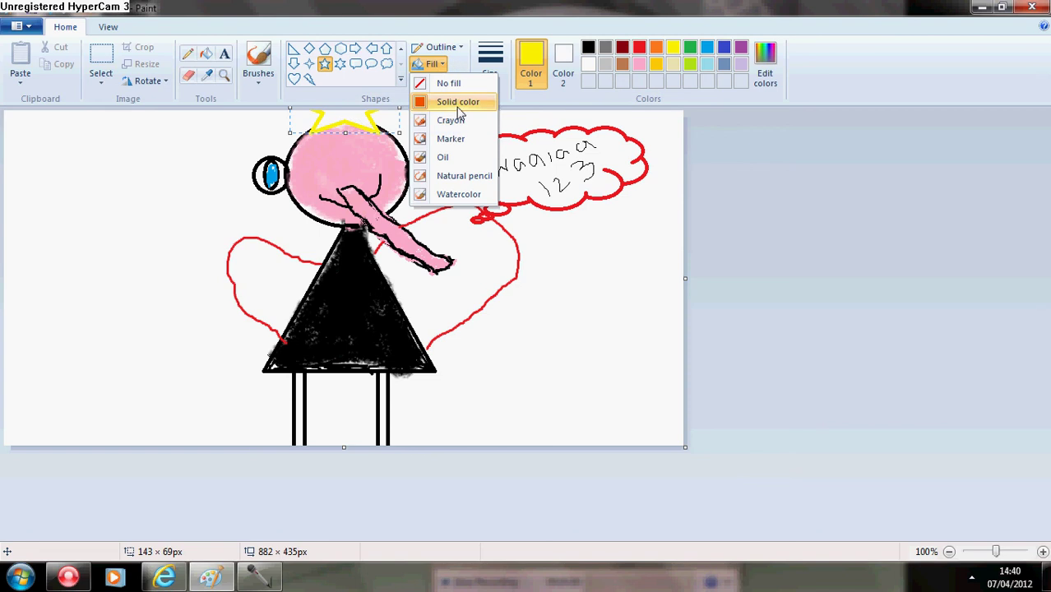
click(344, 119)
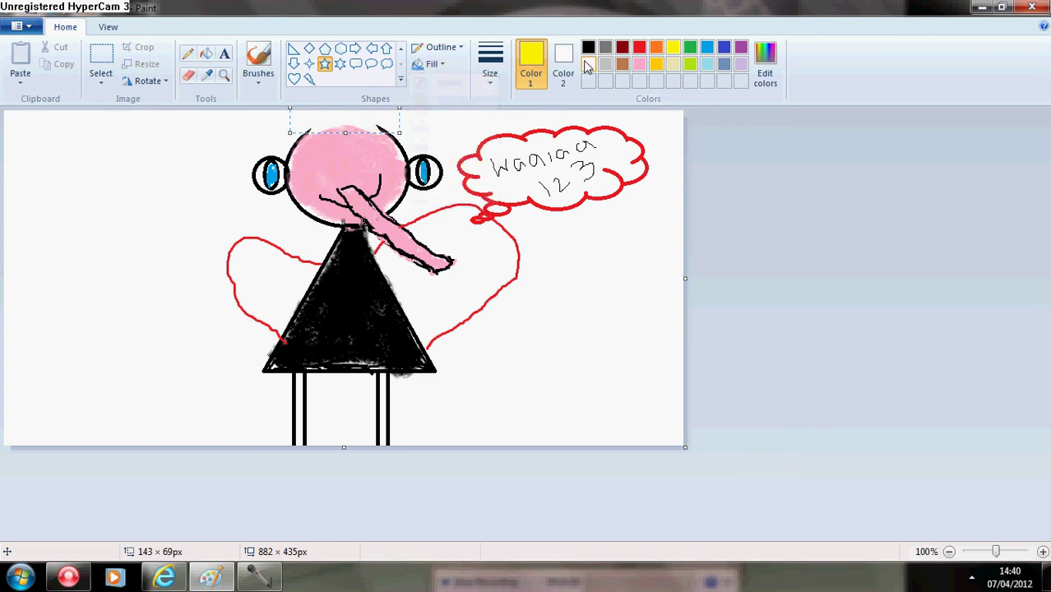
click(445, 70)
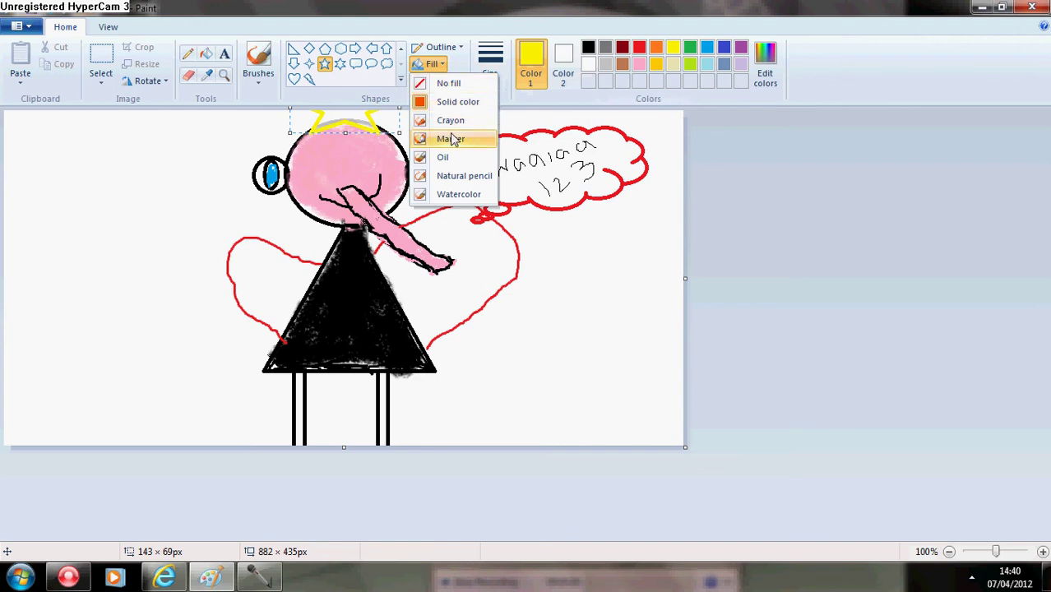
click(449, 84)
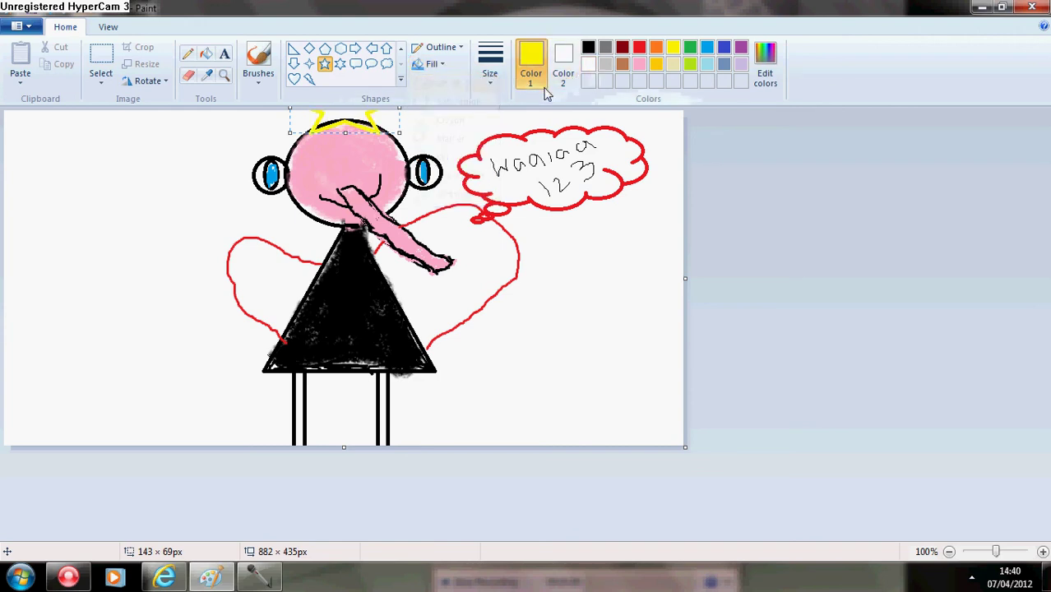
click(433, 64)
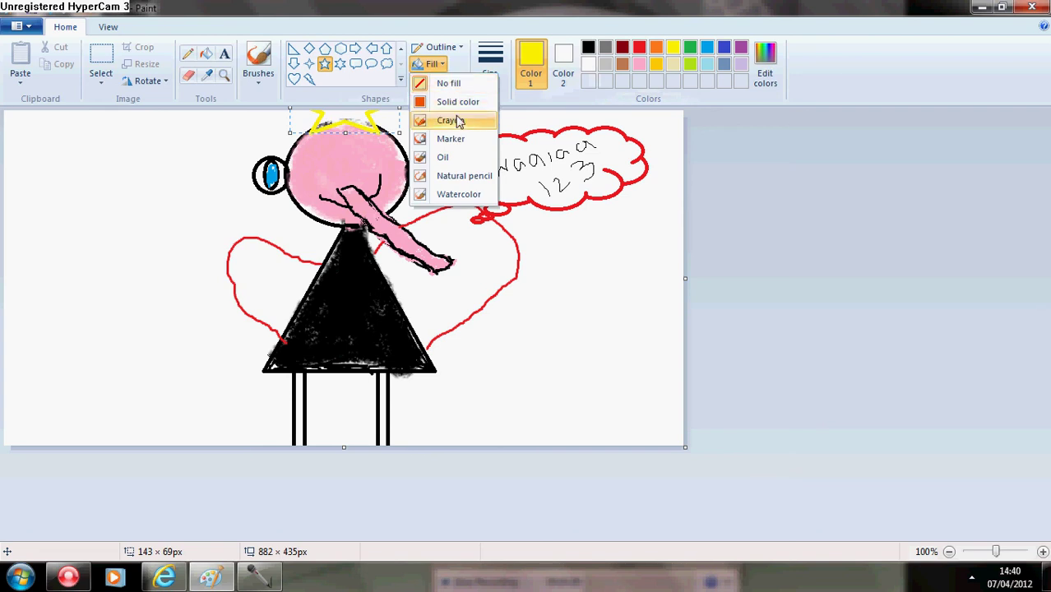
click(458, 102)
click(777, 127)
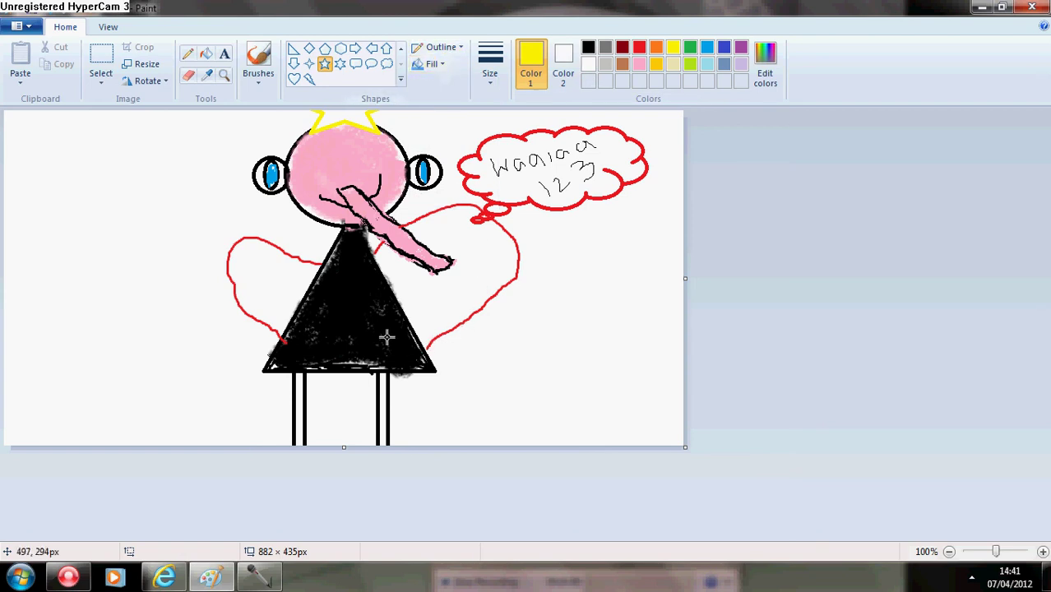
mouse_move(329, 260)
mouse_down()
mouse_move(290, 236)
mouse_move(224, 229)
mouse_up()
drag(285, 262, 284, 250)
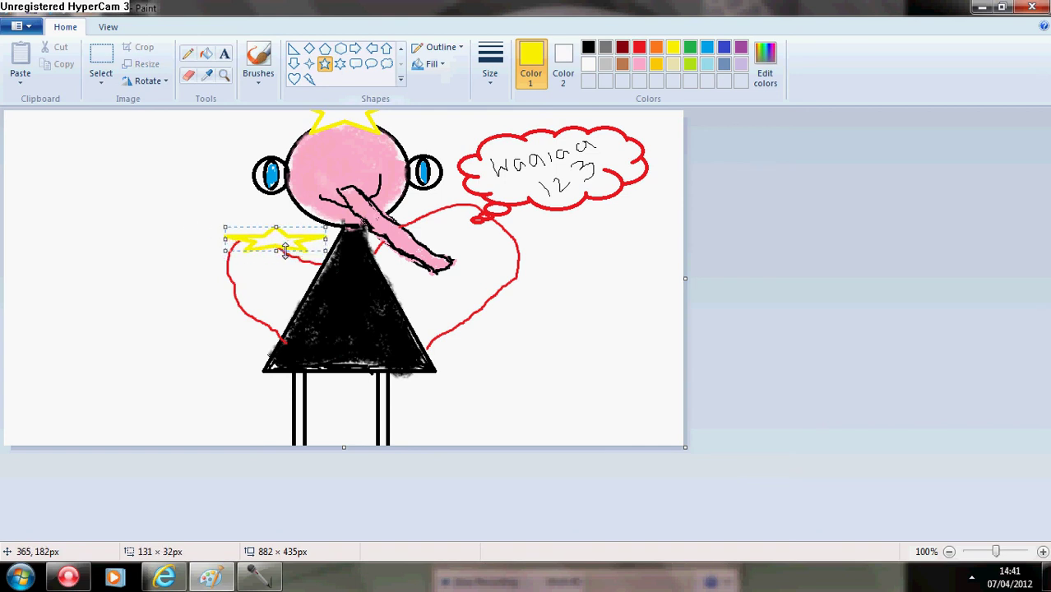
key(ctrl+z)
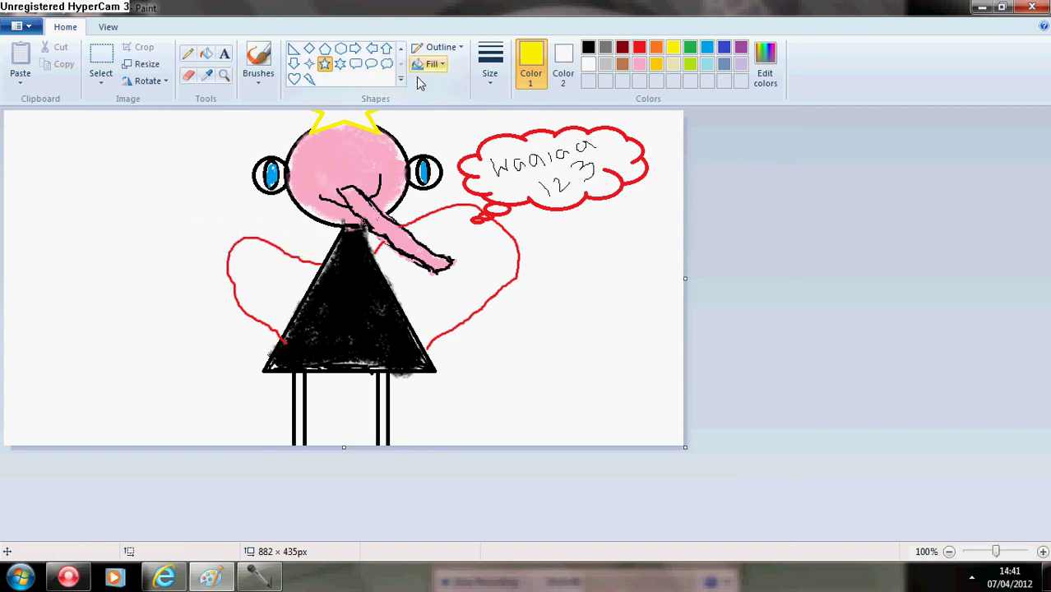
Draw a second, larger red outline around the left wing with a brush
click(639, 46)
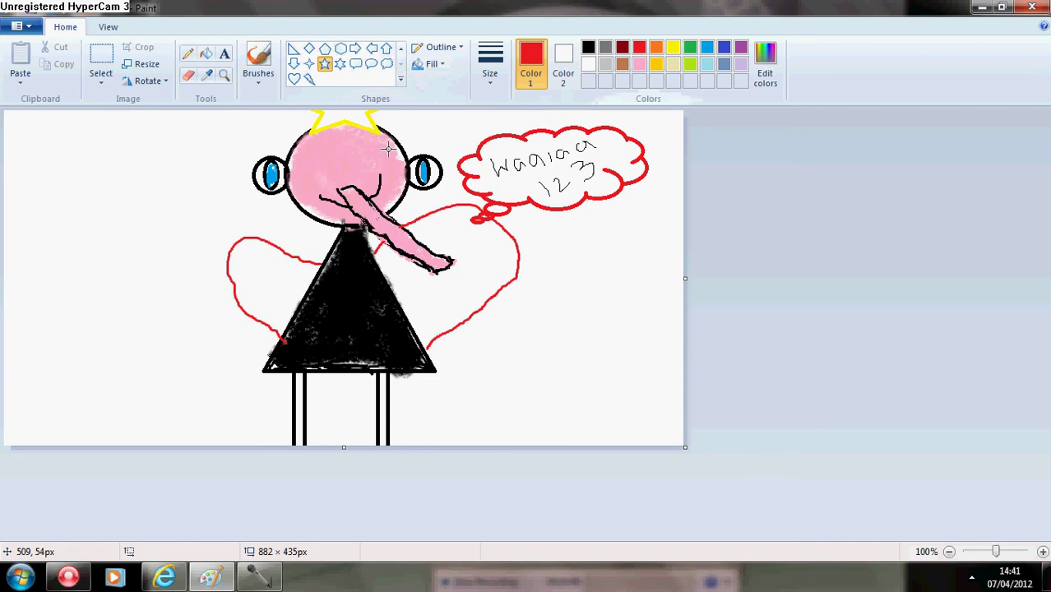
click(257, 66)
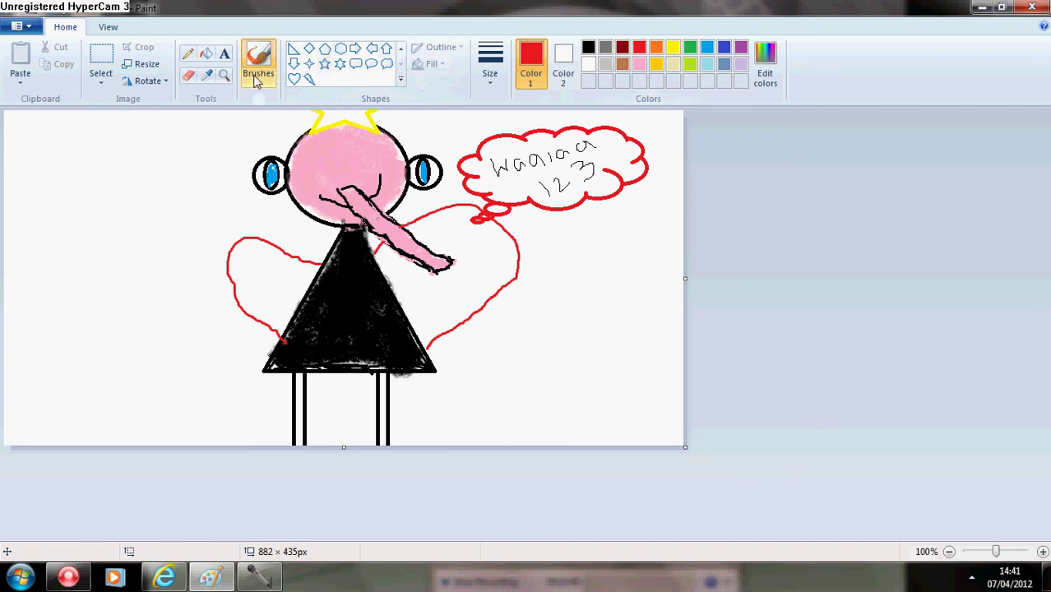
click(188, 55)
drag(340, 256, 313, 245)
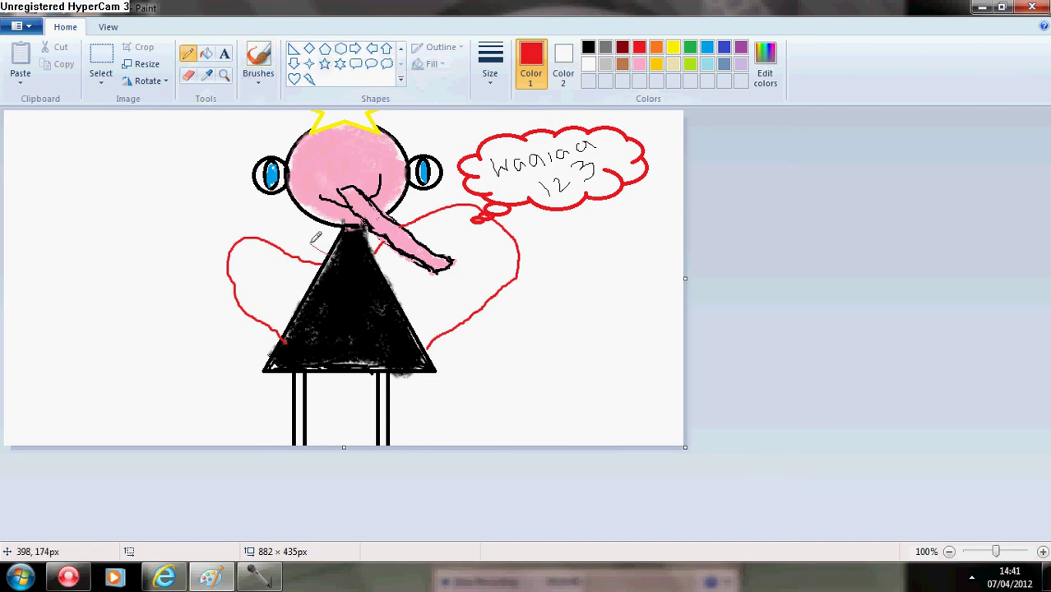
click(258, 78)
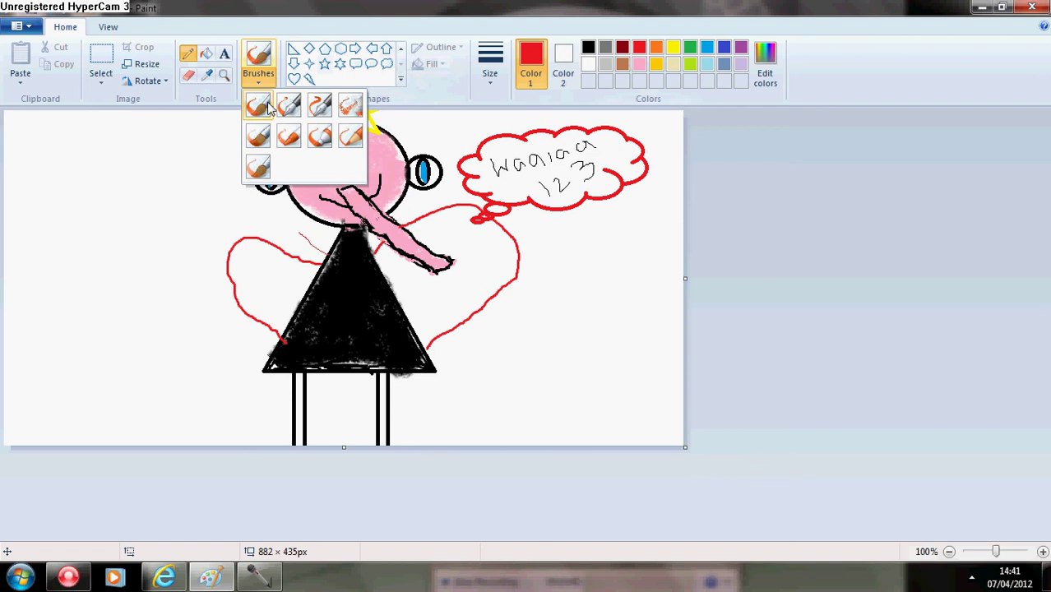
click(352, 139)
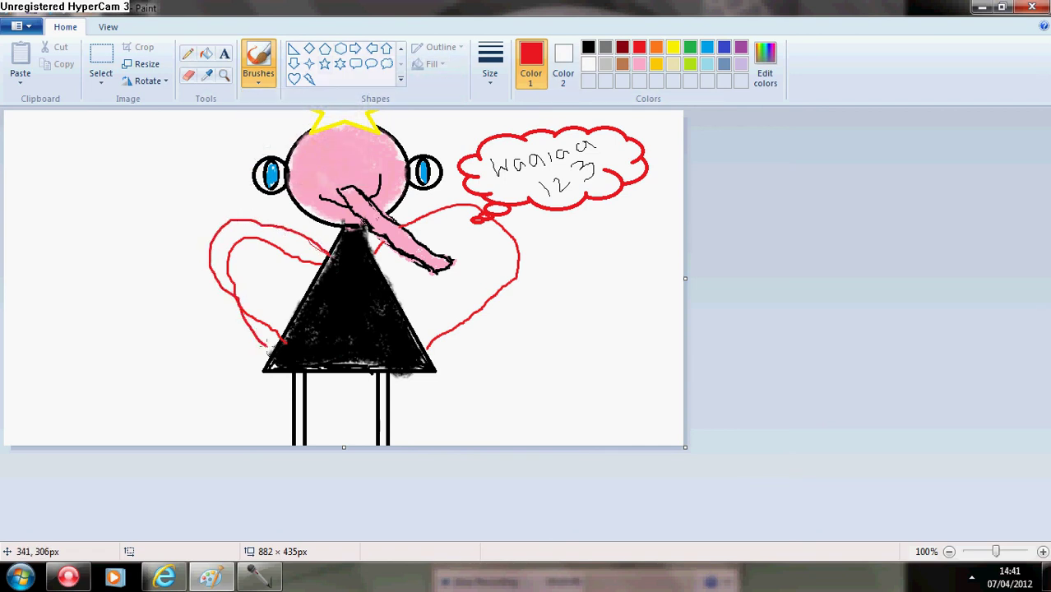
Draw a red lightning bolt and fit it inside the left wing
click(309, 79)
drag(398, 297, 533, 209)
drag(420, 247, 429, 288)
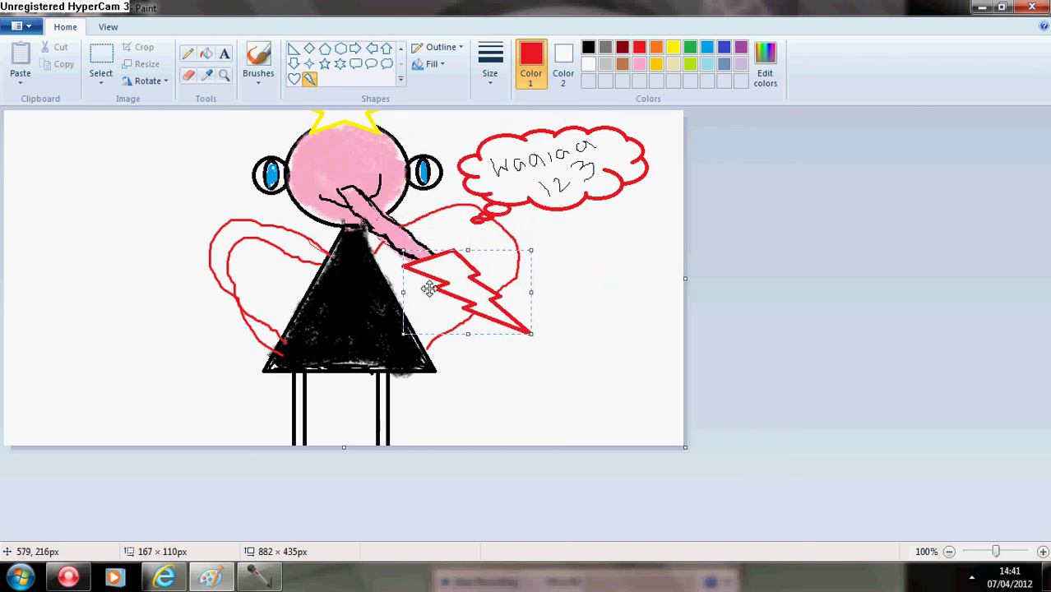
drag(402, 249, 259, 261)
click(617, 374)
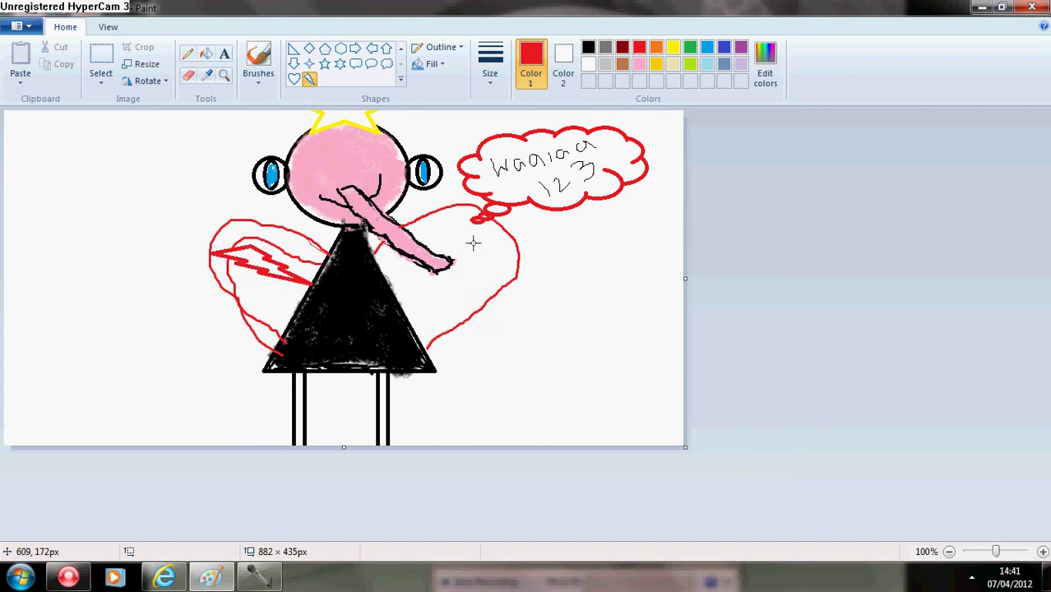
Choose a shape fill and draw a red five-point star about 67 × 82 px inside the right wing
click(435, 64)
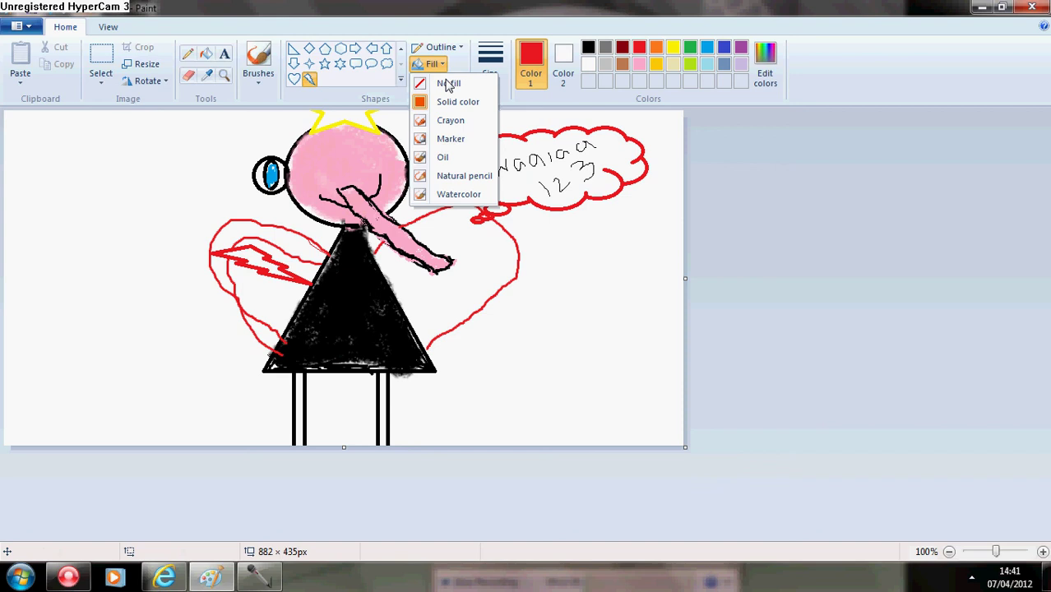
click(451, 125)
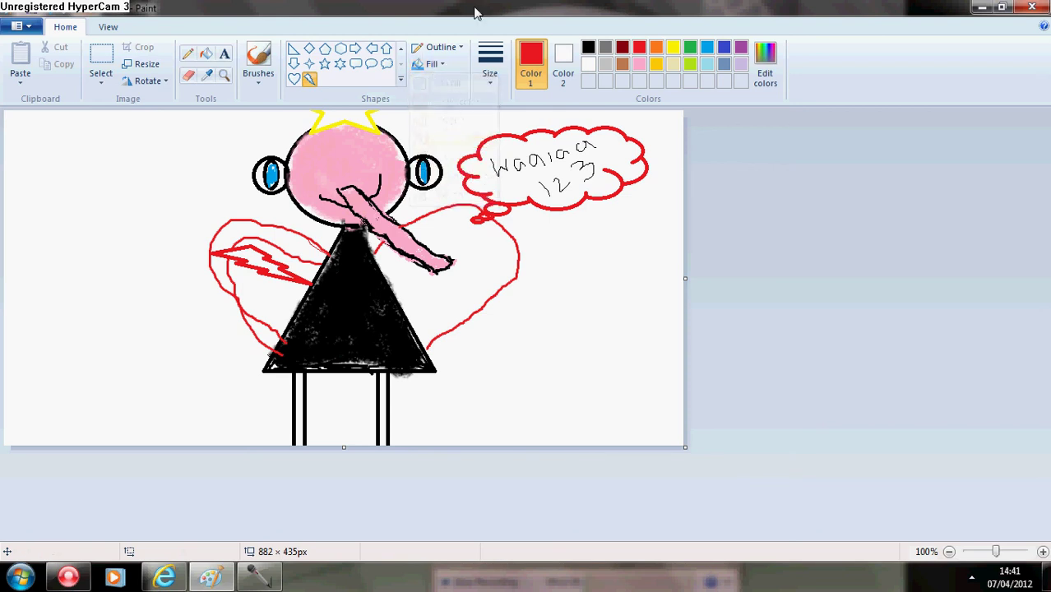
click(325, 63)
drag(463, 222, 505, 287)
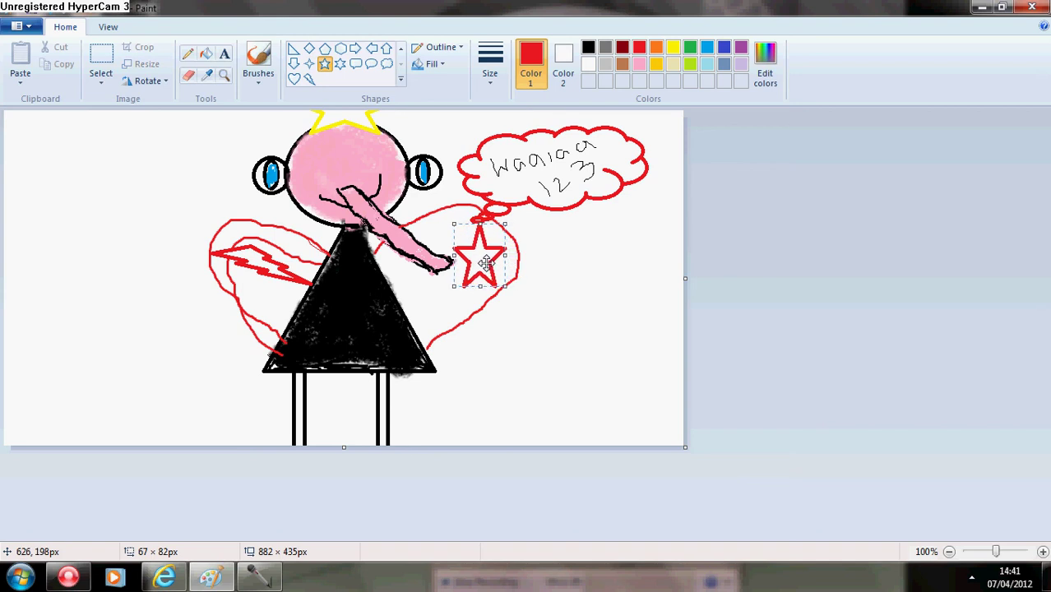
Finish placing the red star and try to save the drawing as weevil in the iPhone's 800AAAAA folder
click(775, 299)
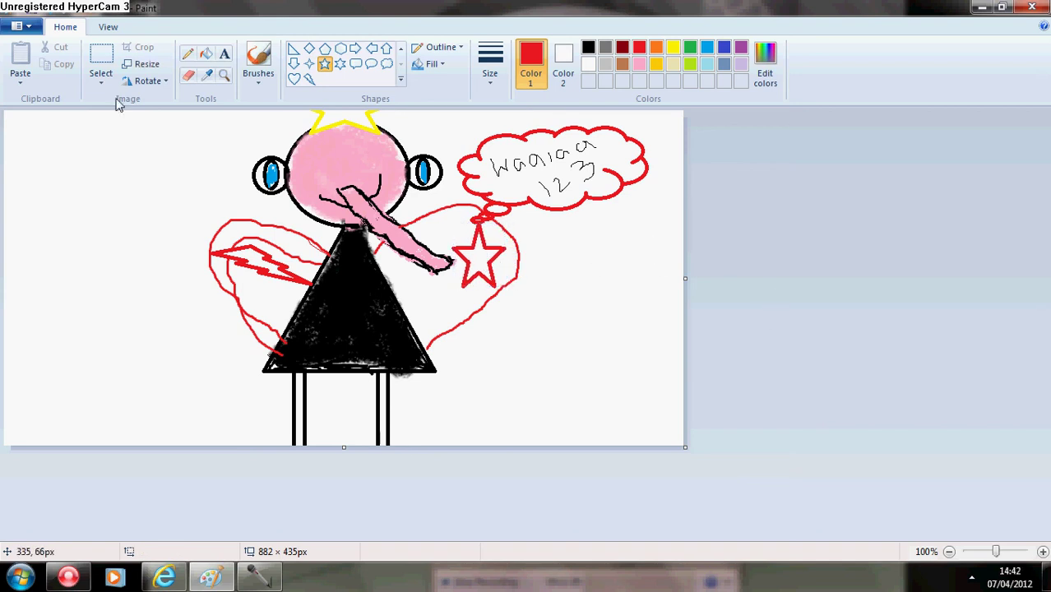
click(14, 28)
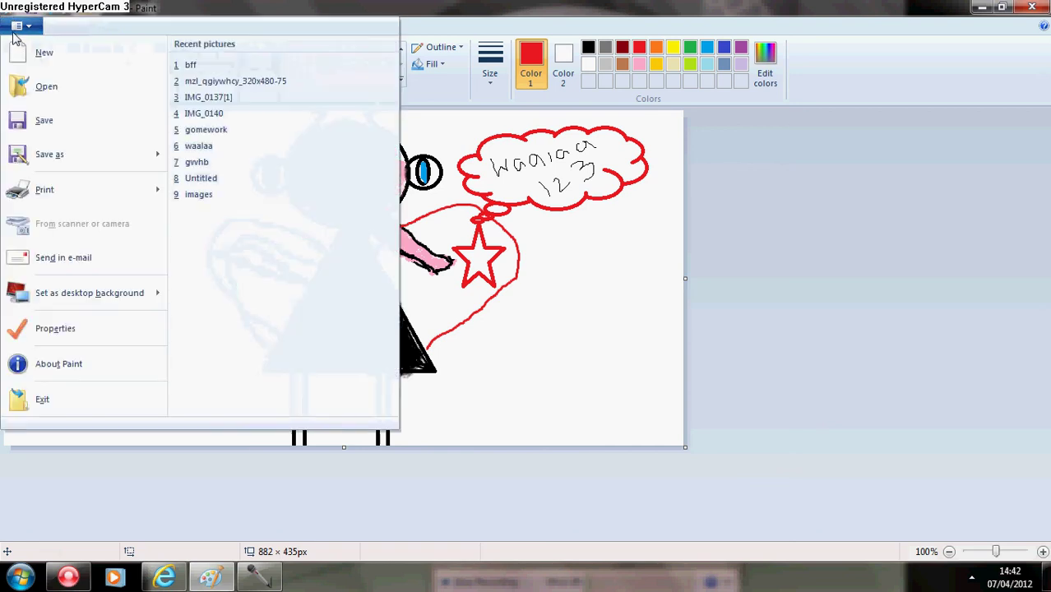
click(73, 169)
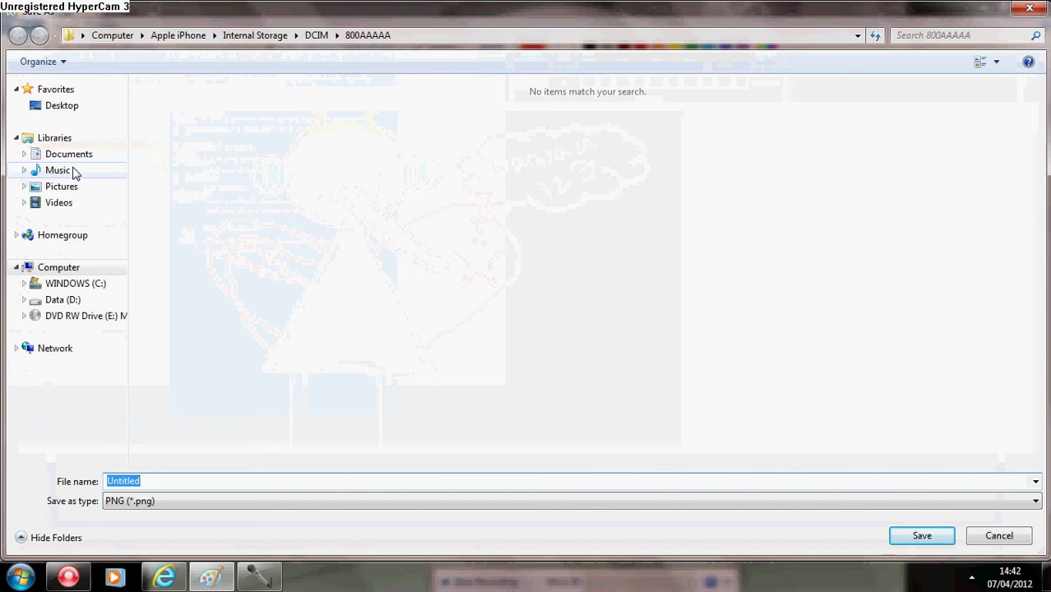
key(BackSpace)
key(Return)
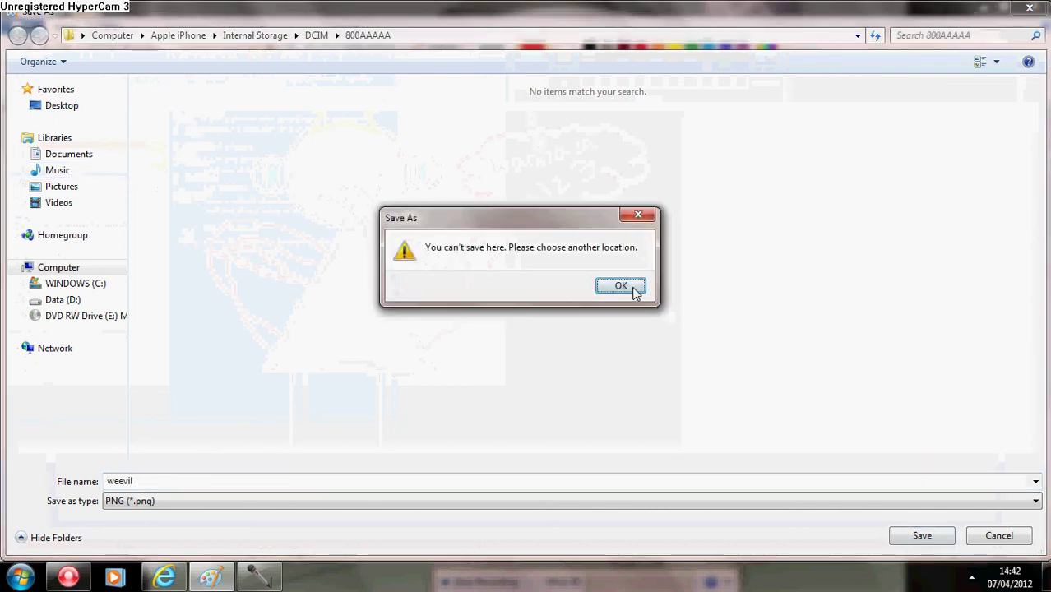
click(620, 286)
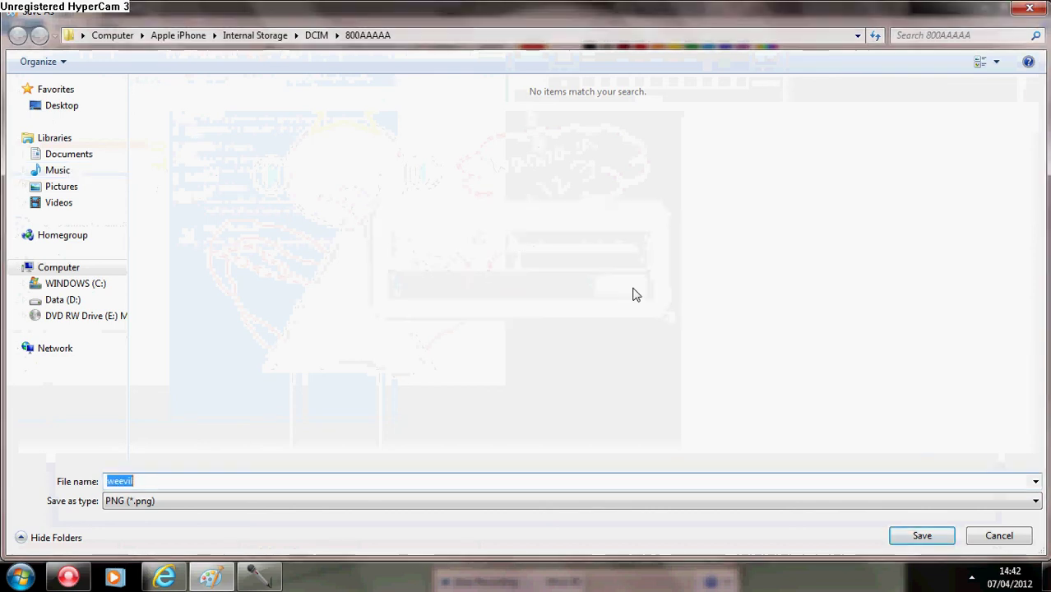
Save the drawing to the Desktop as a PNG file named weevil
click(319, 482)
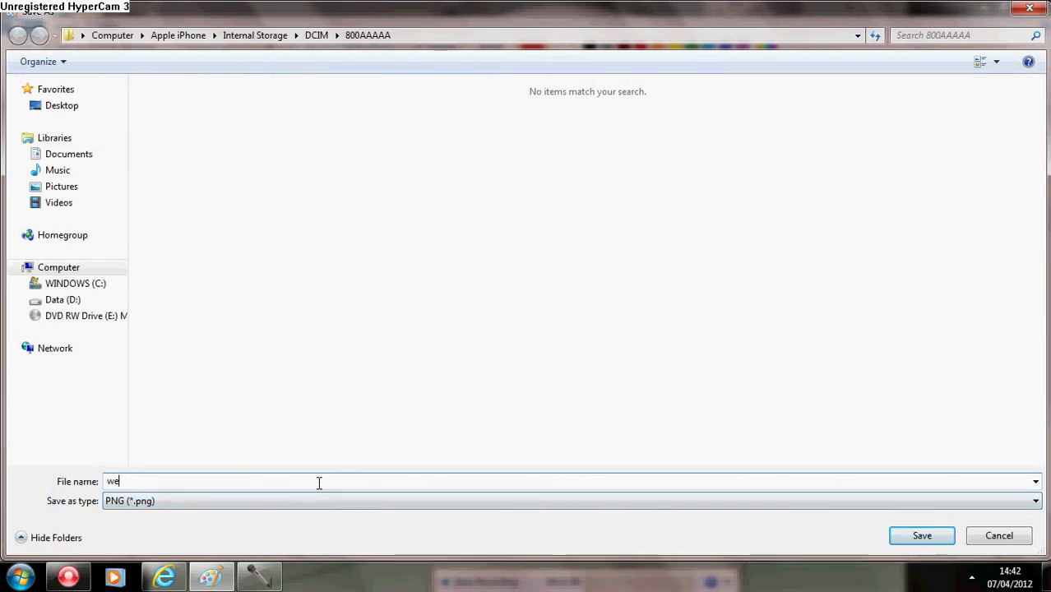
click(87, 106)
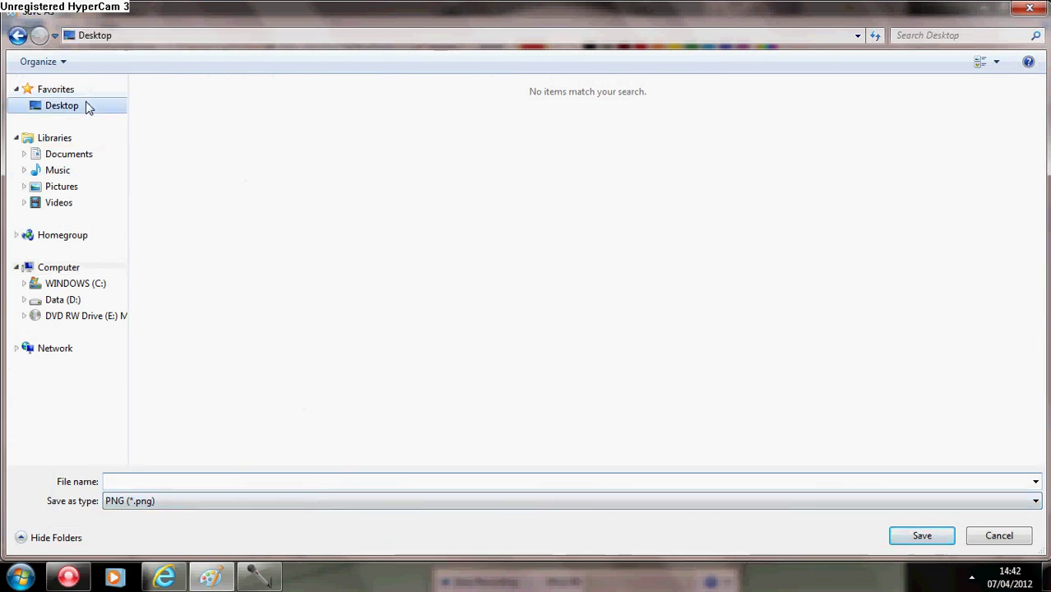
click(206, 481)
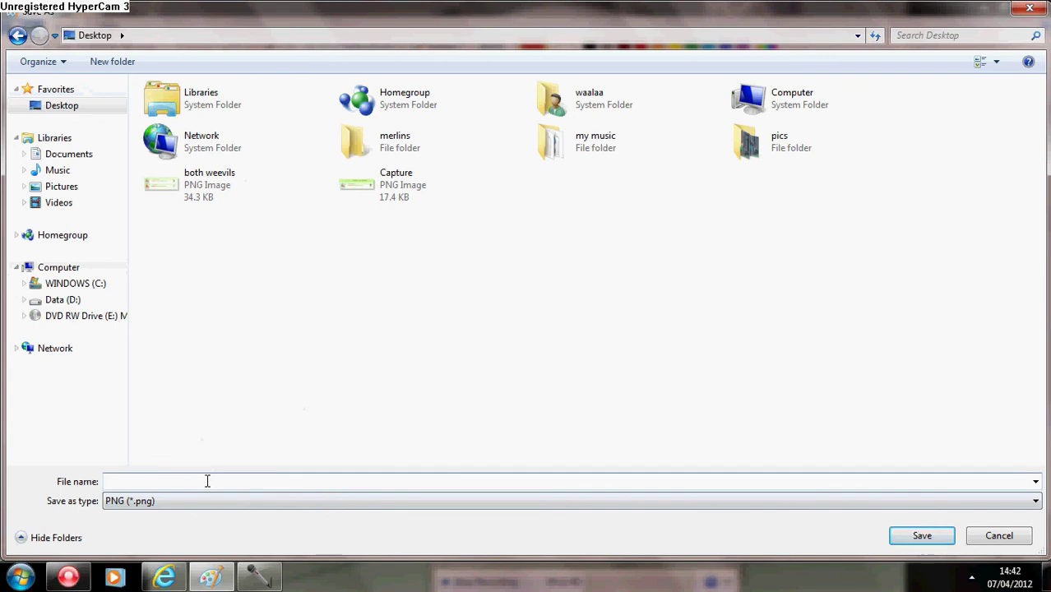
text(see)
key(BackSpace)
key(BackSpace)
text(weevil)
key(Return)
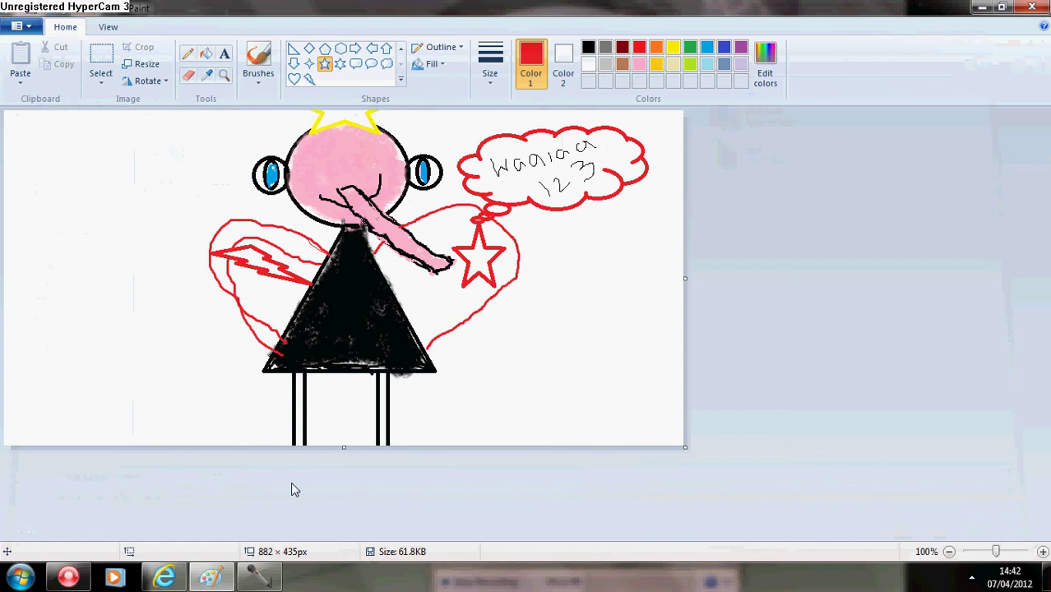
right_click(78, 578)
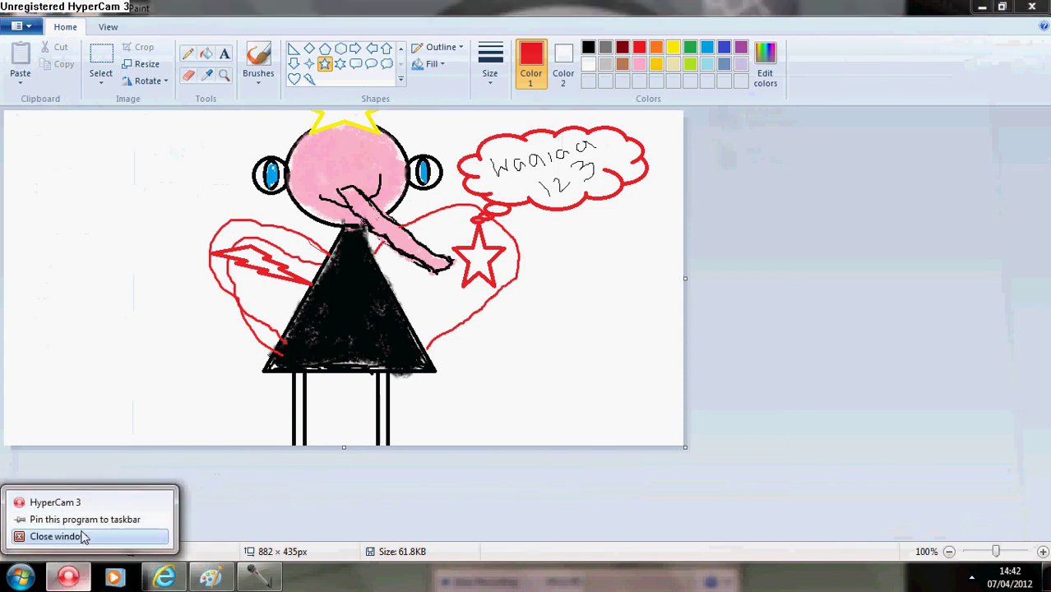